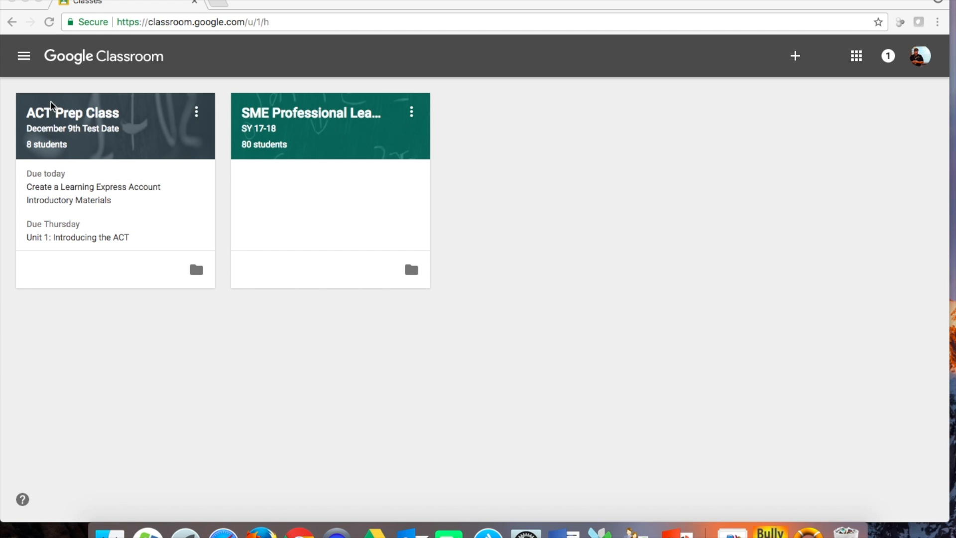
Open the Classroom calendar from the class overview.
left_click(27, 61)
left_click(27, 61)
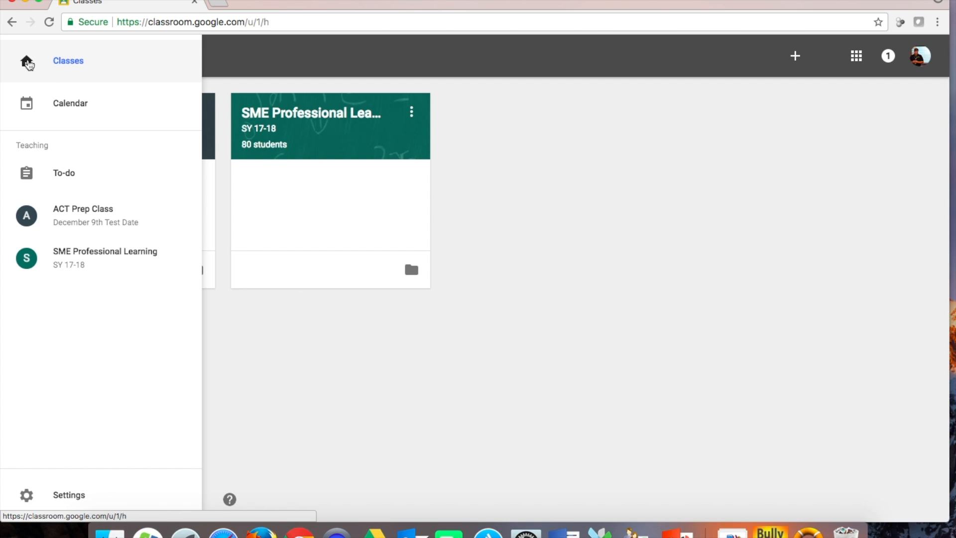
left_click(56, 103)
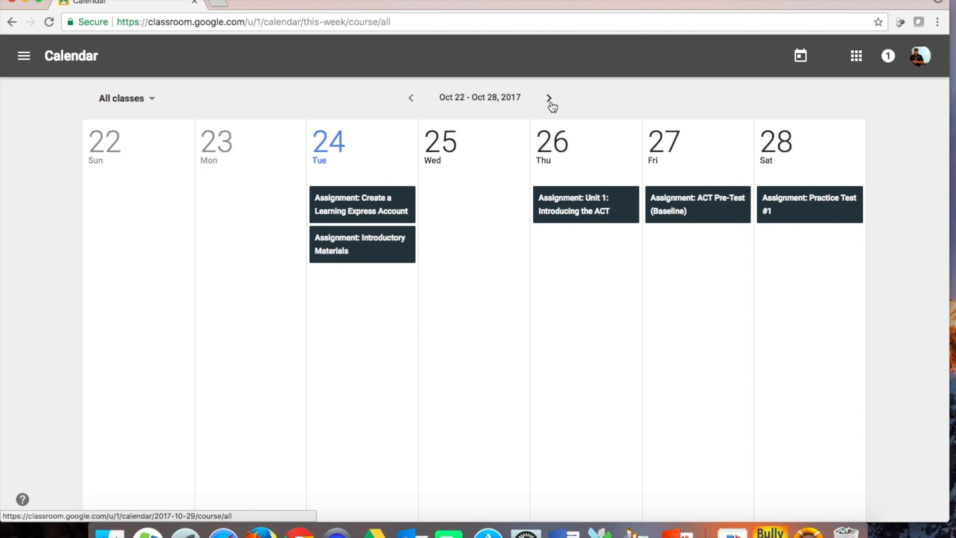
Filter the weekly calendar by ACT Prep Class and by SME Professional Learning, and set it back to All classes.
left_click(152, 99)
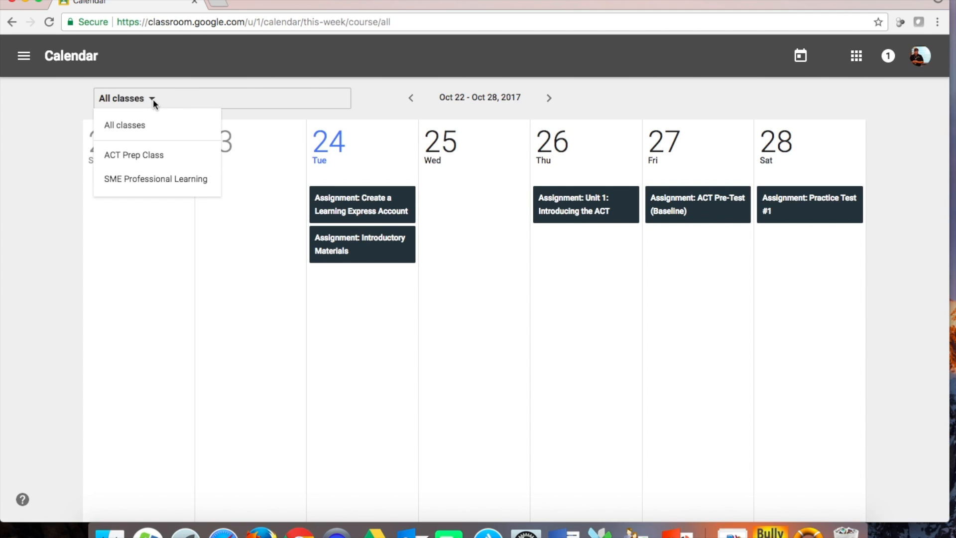
left_click(151, 154)
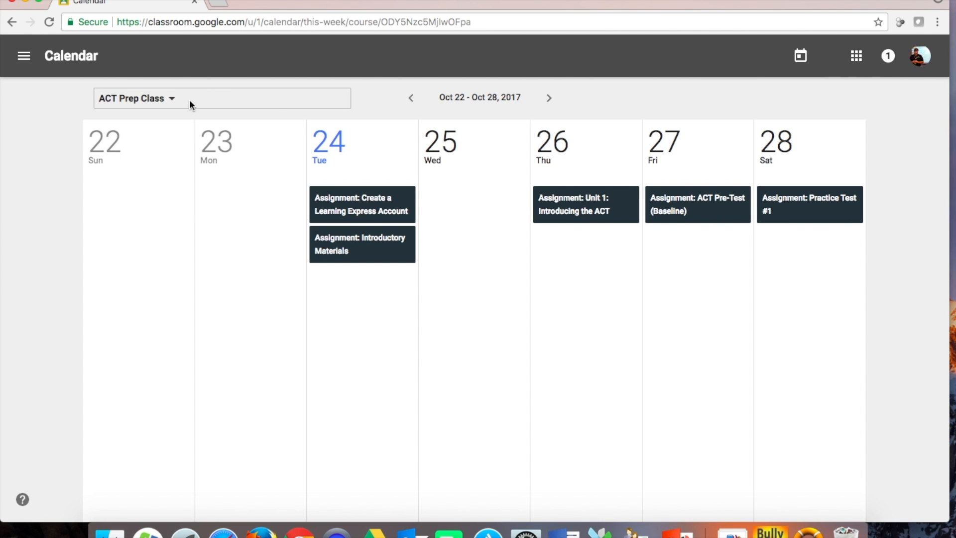
left_click(170, 99)
left_click(151, 181)
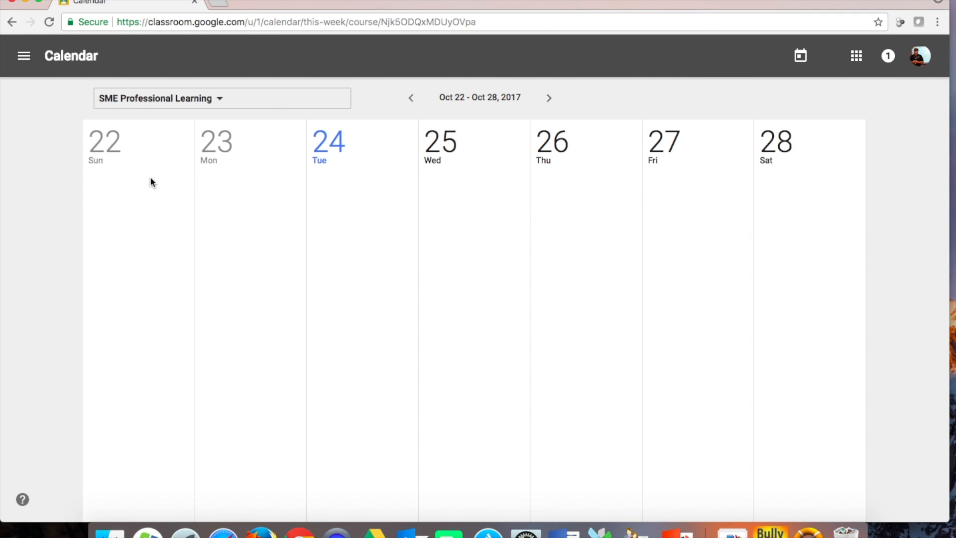
left_click(157, 100)
left_click(146, 127)
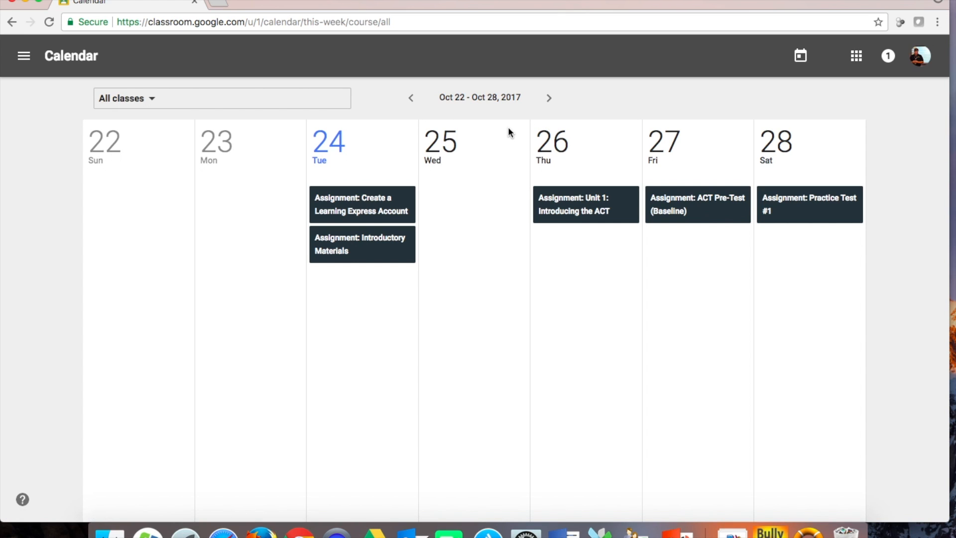
Open the To-do page and look through the work in progress for all classes.
left_click(23, 59)
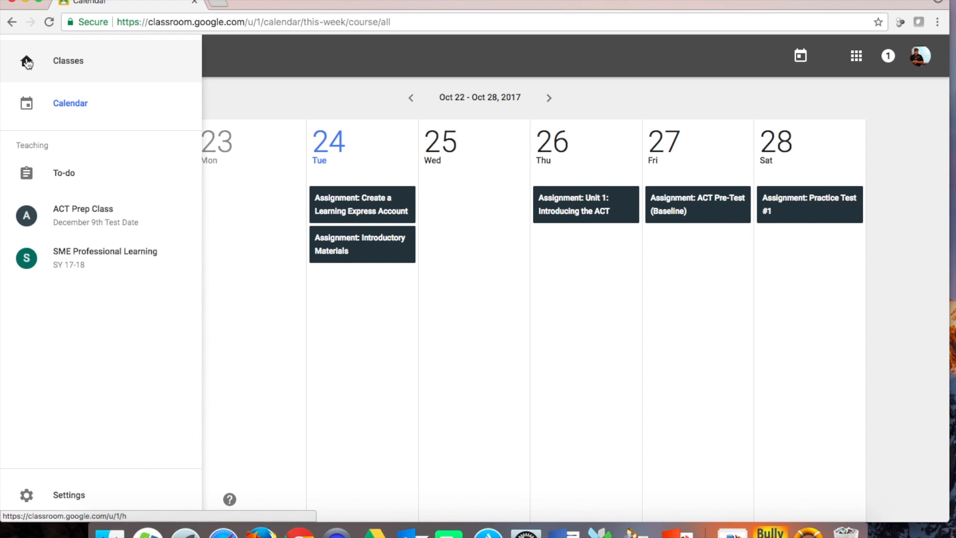
left_click(70, 176)
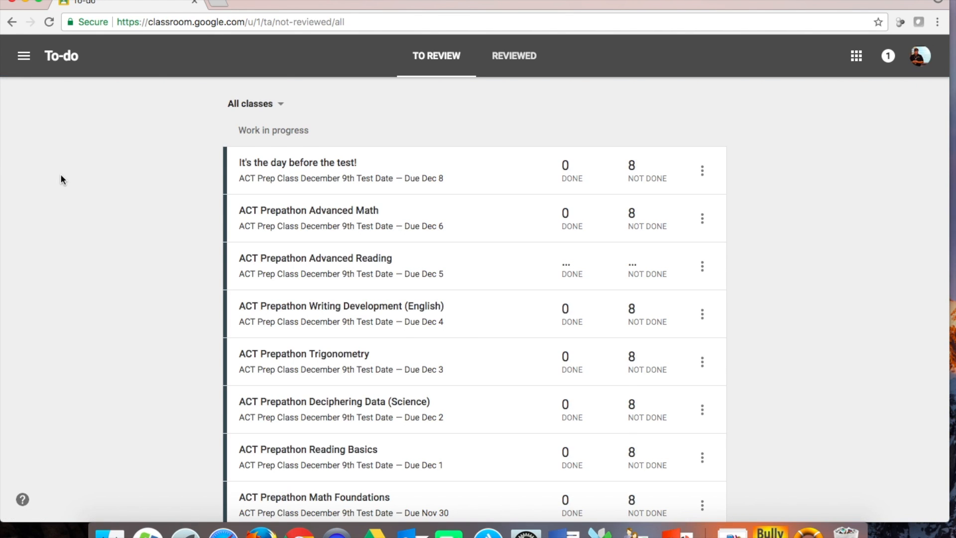
scroll(211, 383, "down", 15)
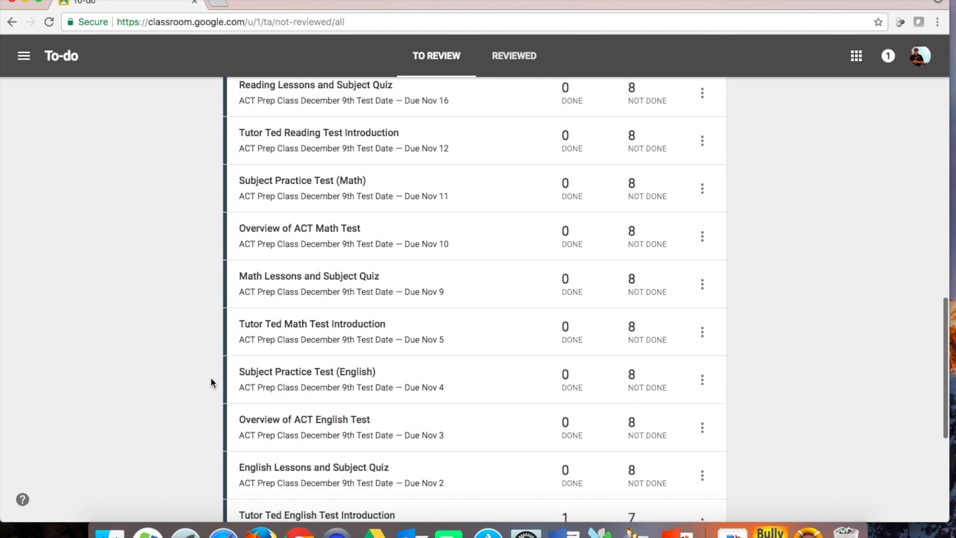
scroll(211, 382, "down", 6)
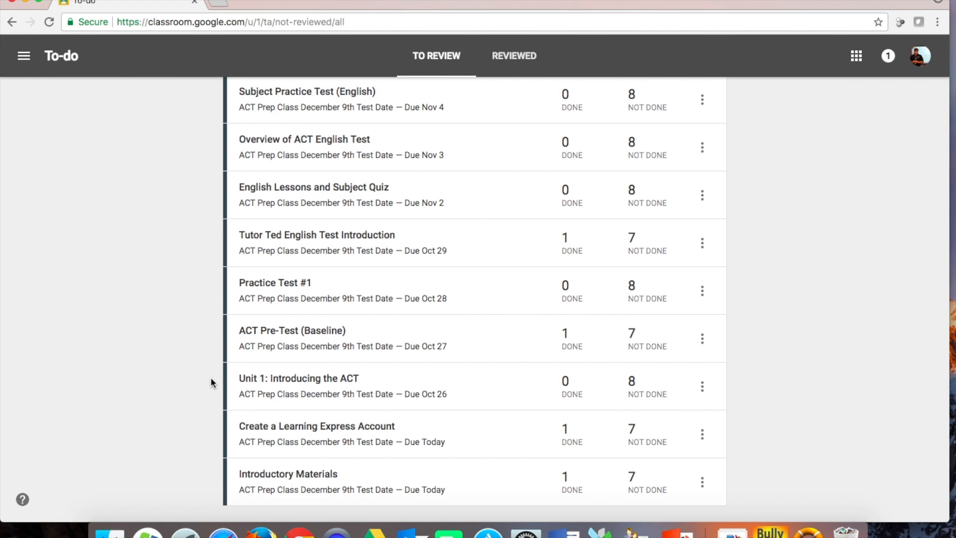
scroll(212, 382, "up", 20)
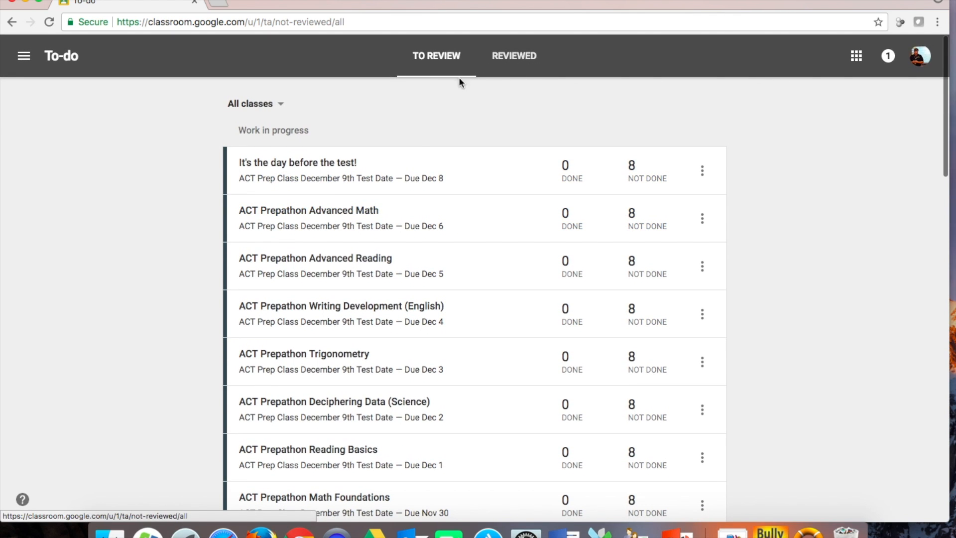
Open the ACT Prep Class and view the full list of its upcoming work.
left_click(23, 57)
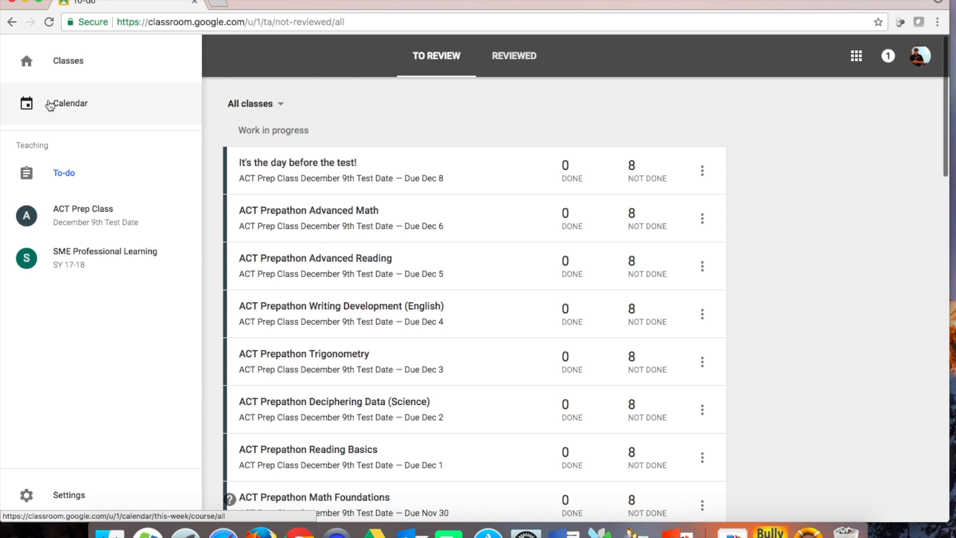
left_click(62, 217)
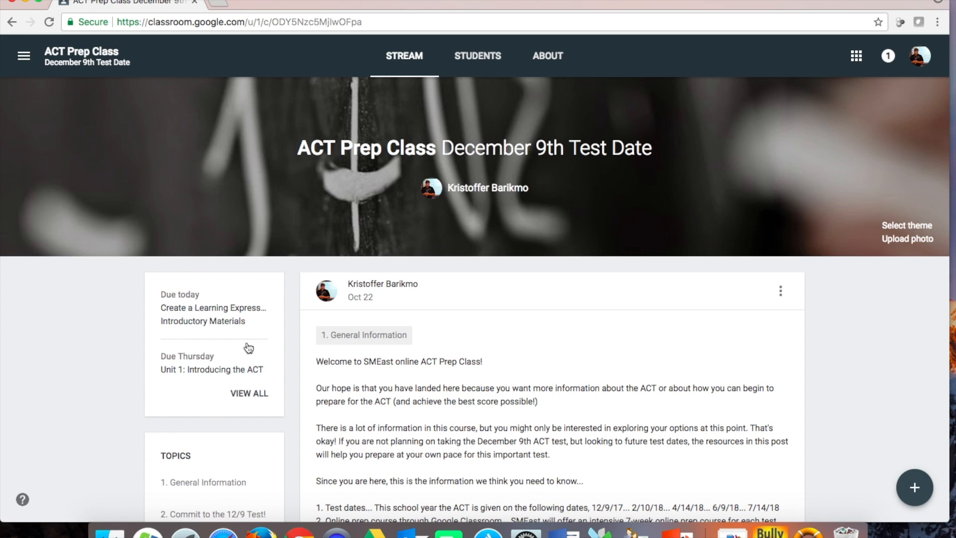
left_click(246, 393)
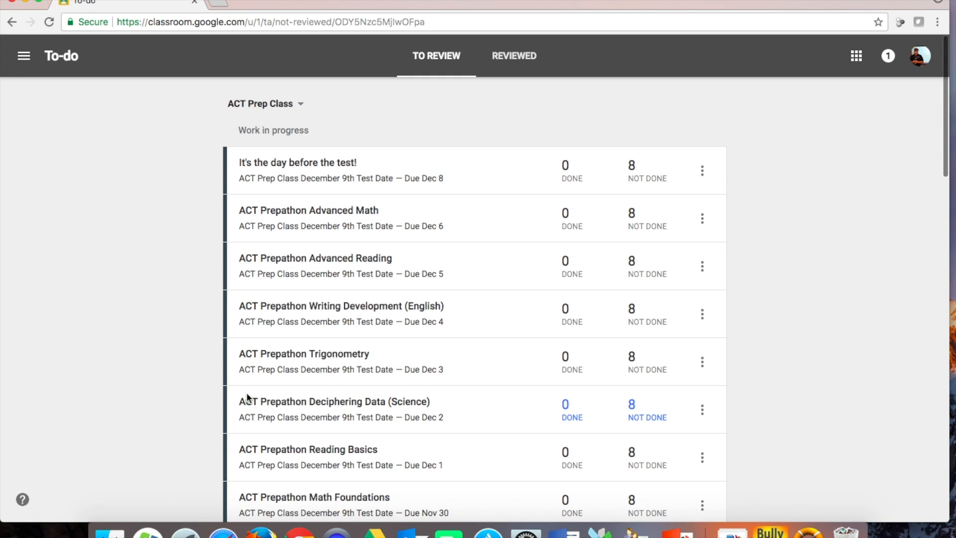
Return to the ACT Prep Class and view its Classroom calendar by way of the class's About page.
left_click(12, 21)
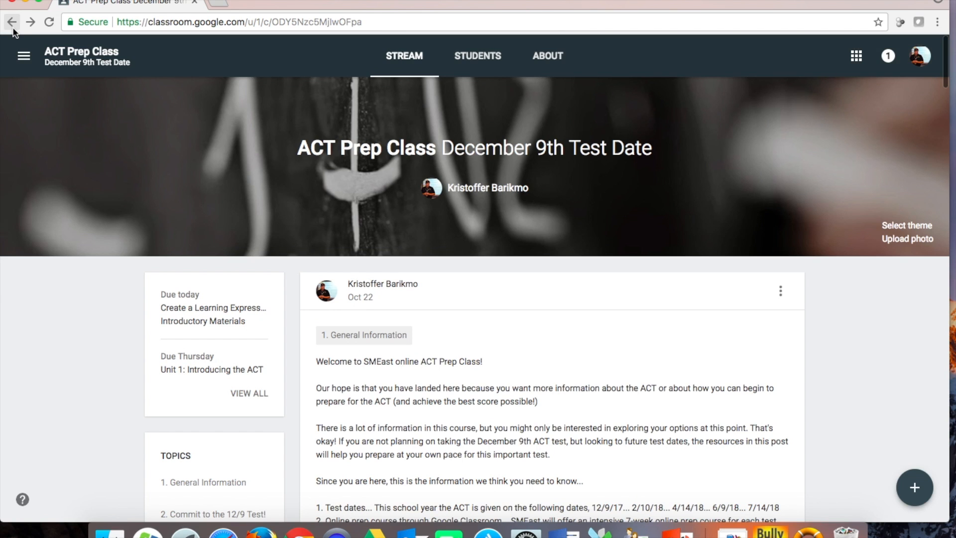
left_click(550, 61)
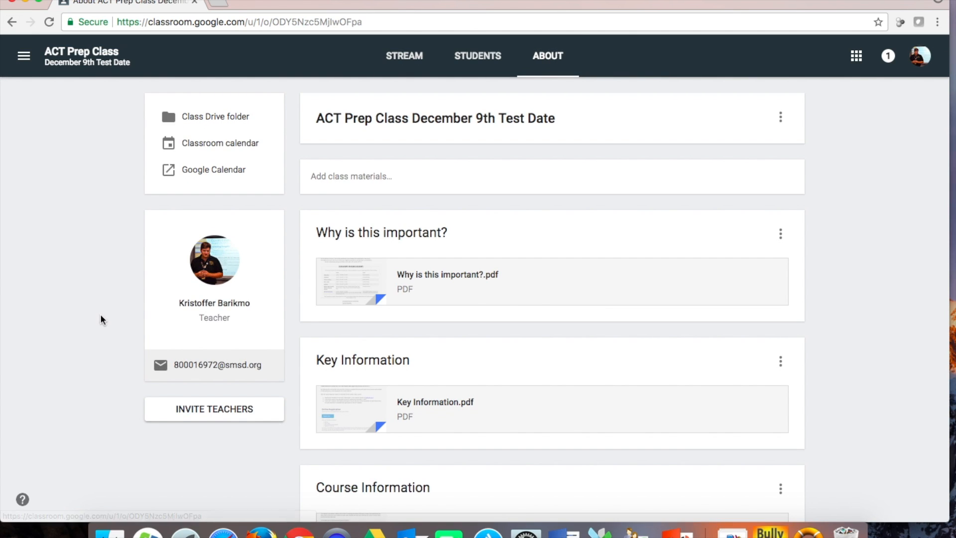
left_click(201, 148)
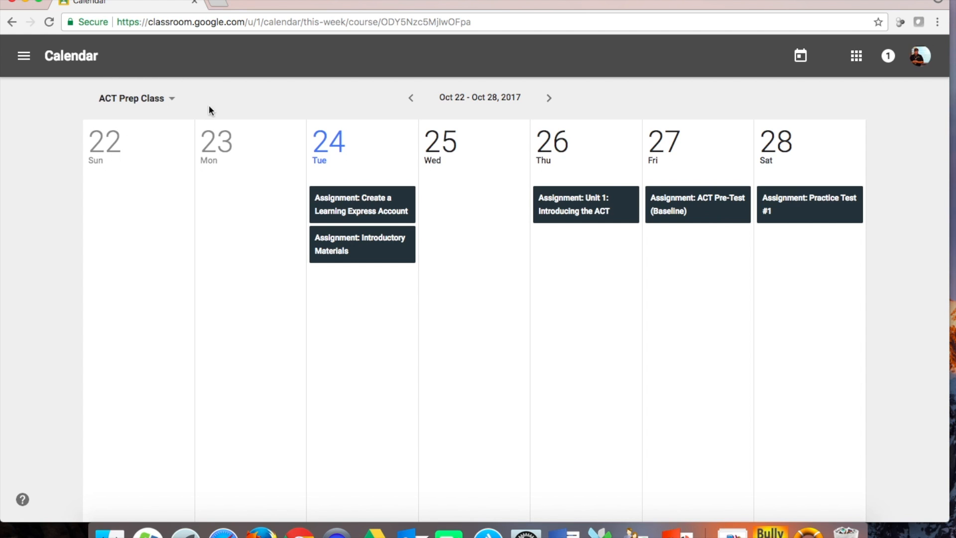
Go back to the ACT Prep Class's About page and open the class's Google Calendar.
left_click(24, 56)
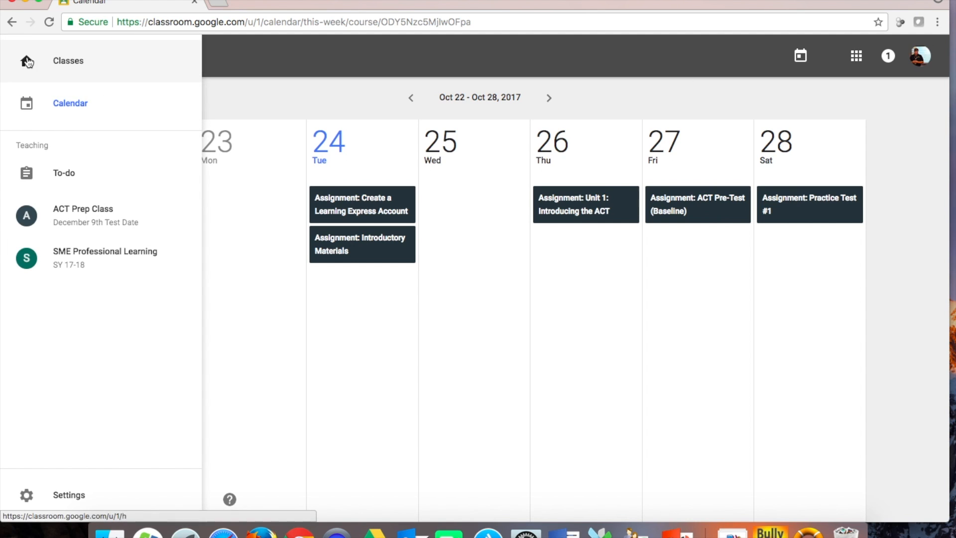
left_click(79, 220)
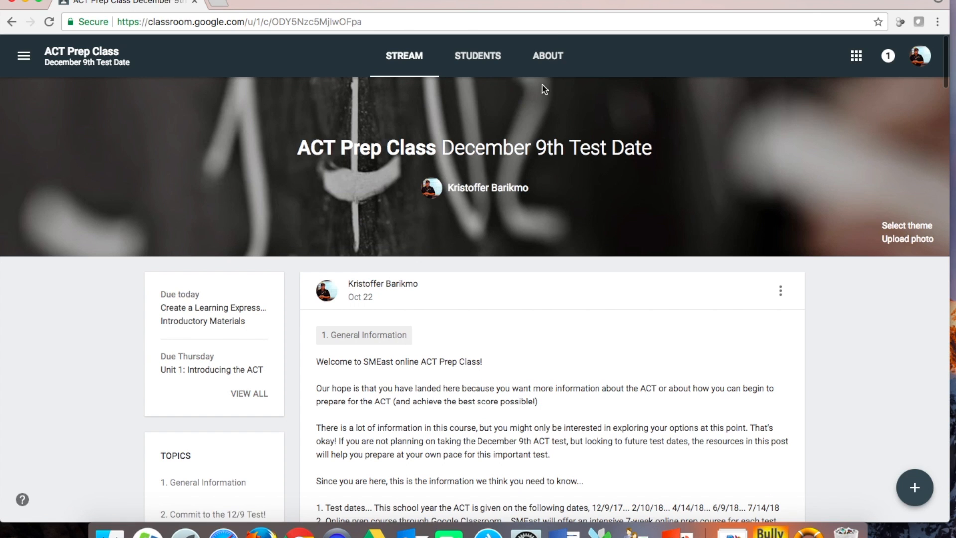
left_click(548, 59)
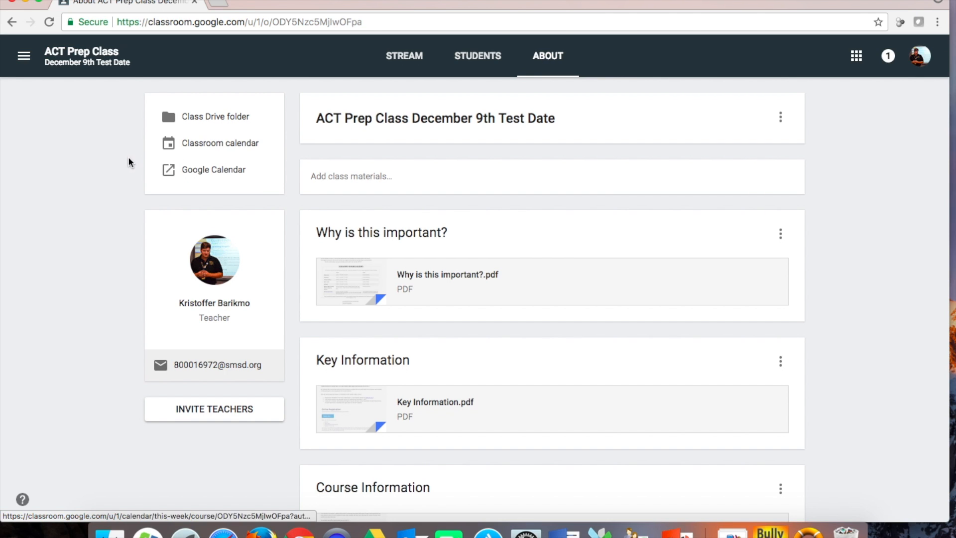
left_click(197, 171)
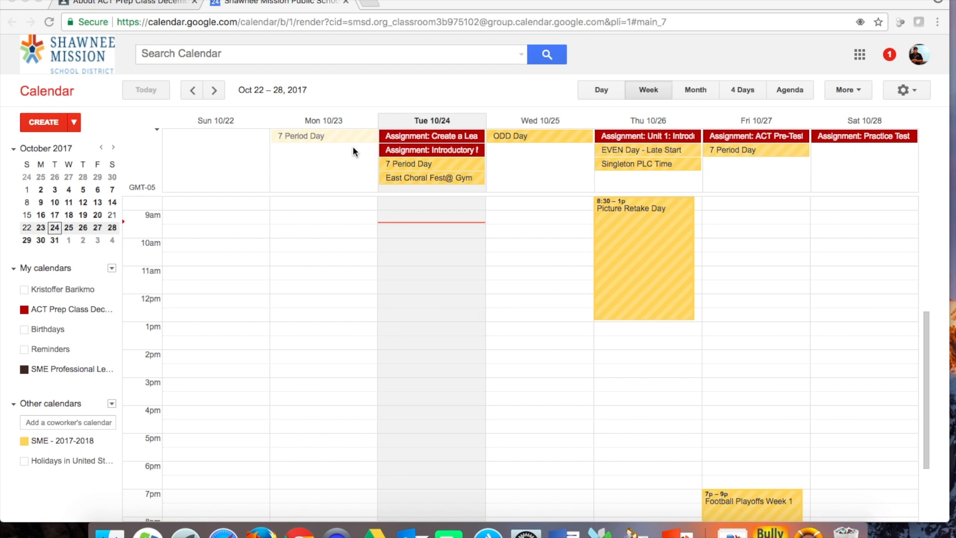
Examine the details of the "Assignment: Create a Learning Express Account" event on Tuesday 10/24 and return to the week view.
left_click(416, 138)
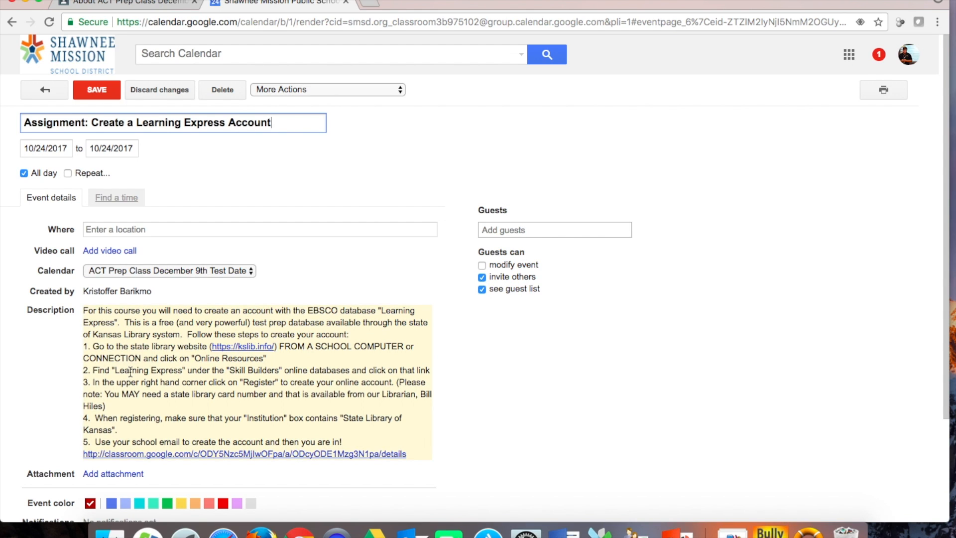
left_click(44, 94)
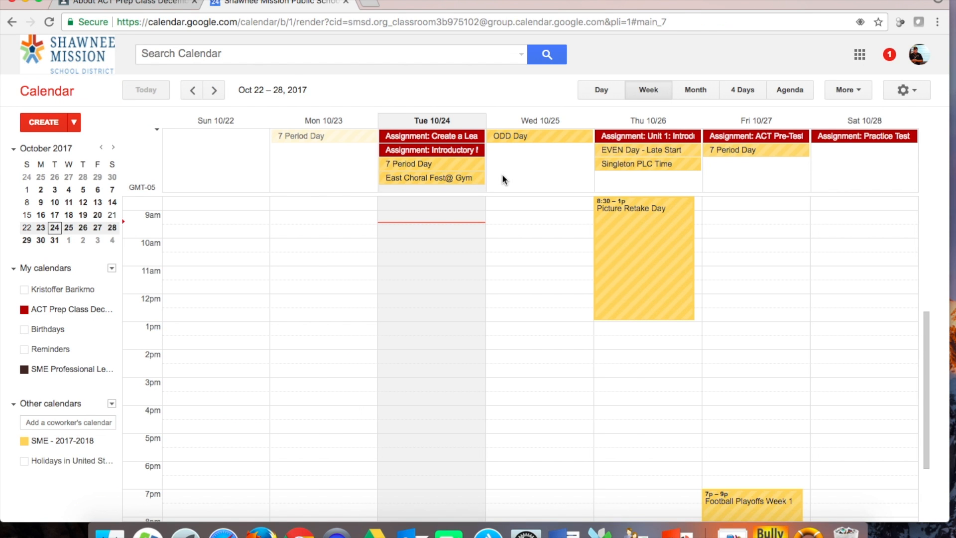
left_click(451, 135)
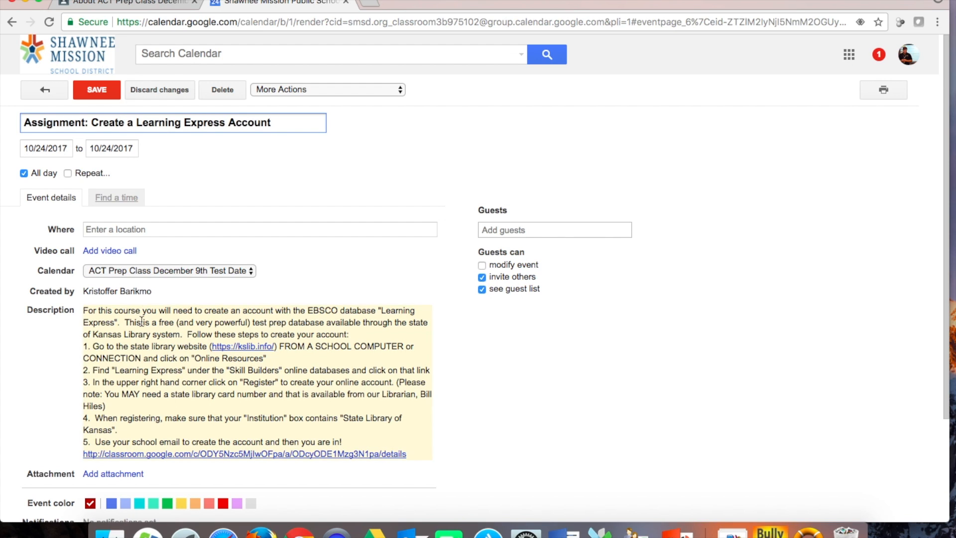
left_click(12, 23)
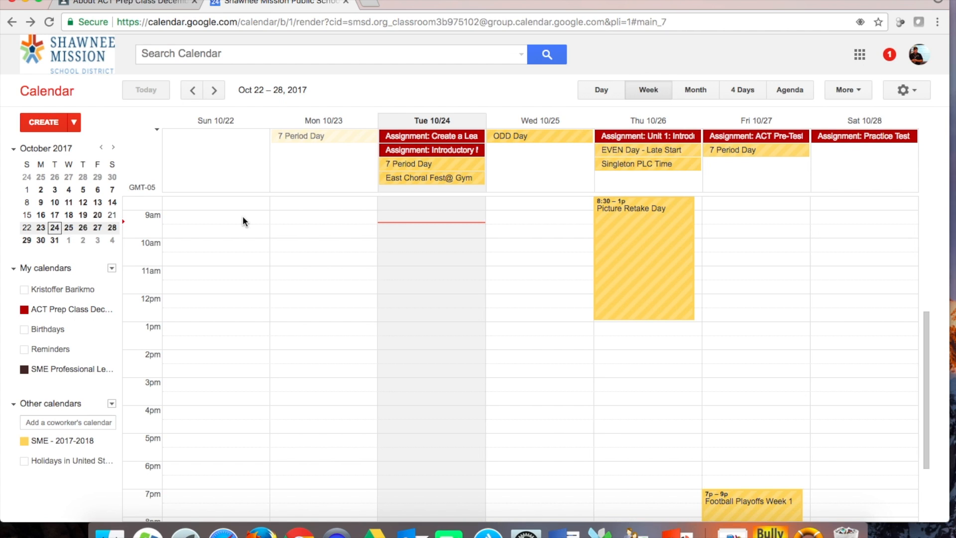
Share the ACT Prep Class calendar publicly with the "See all event details" permission, and save and confirm the sharing settings.
mouse_move(107, 314)
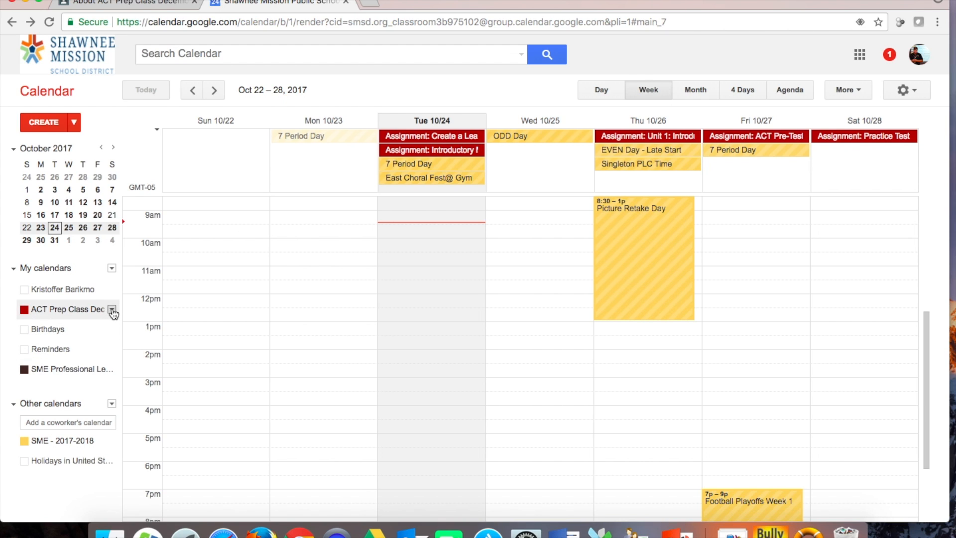
left_click(112, 311)
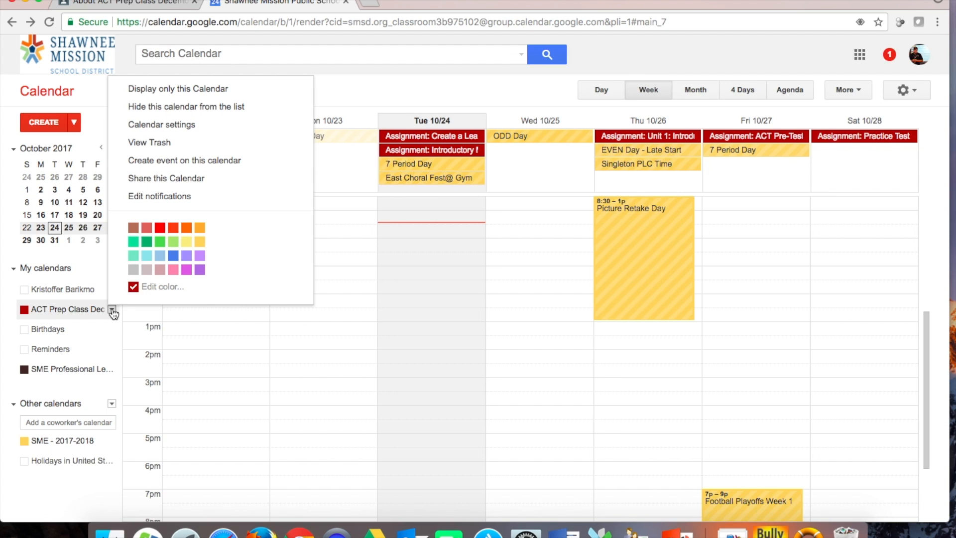
left_click(156, 183)
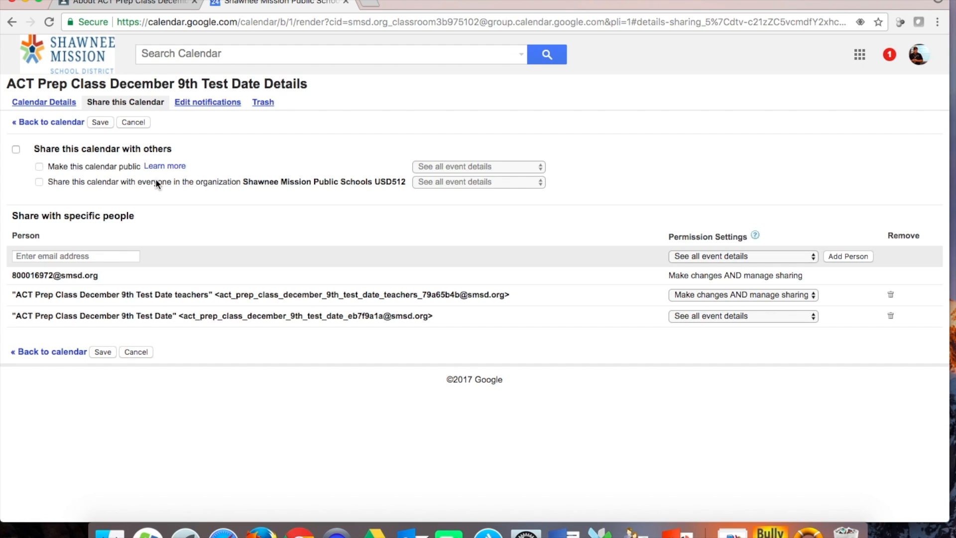
left_click(16, 150)
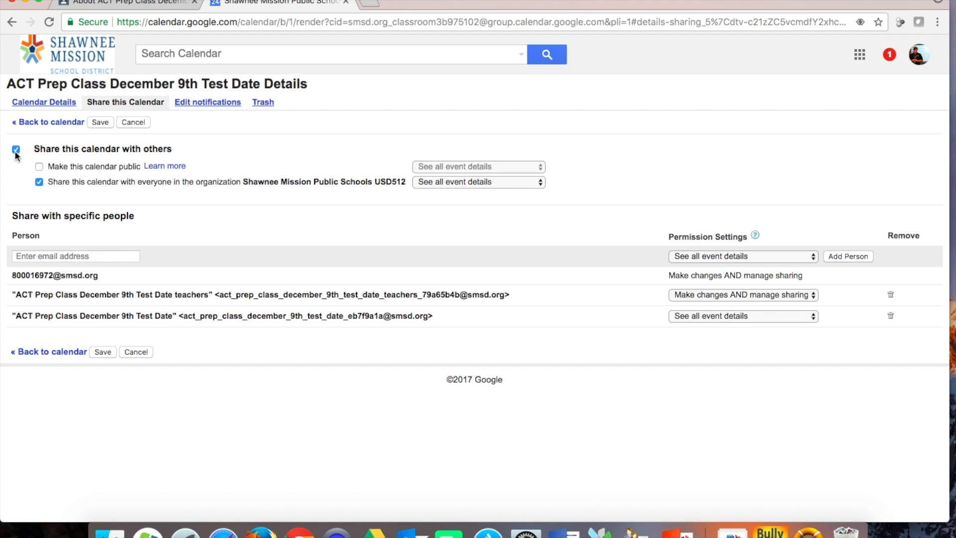
left_click(39, 168)
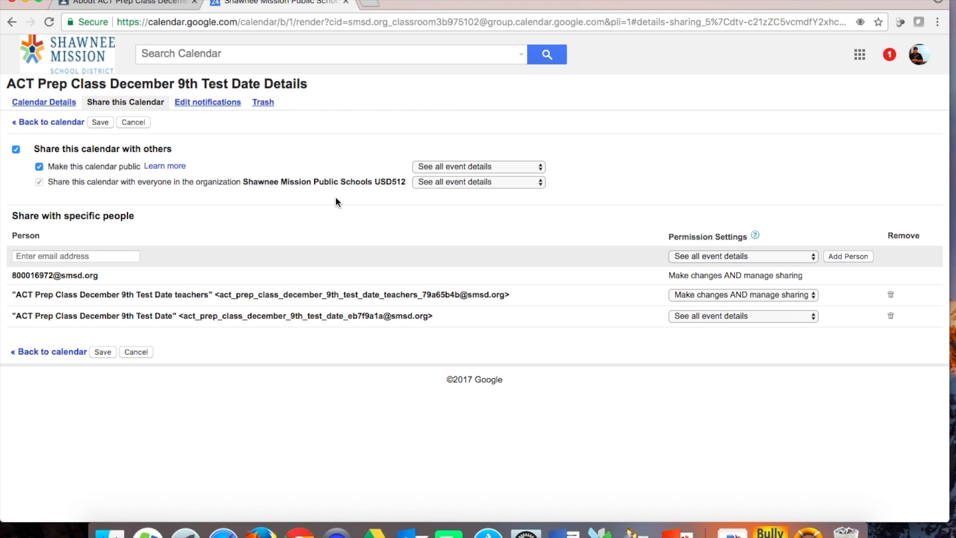
left_click(487, 167)
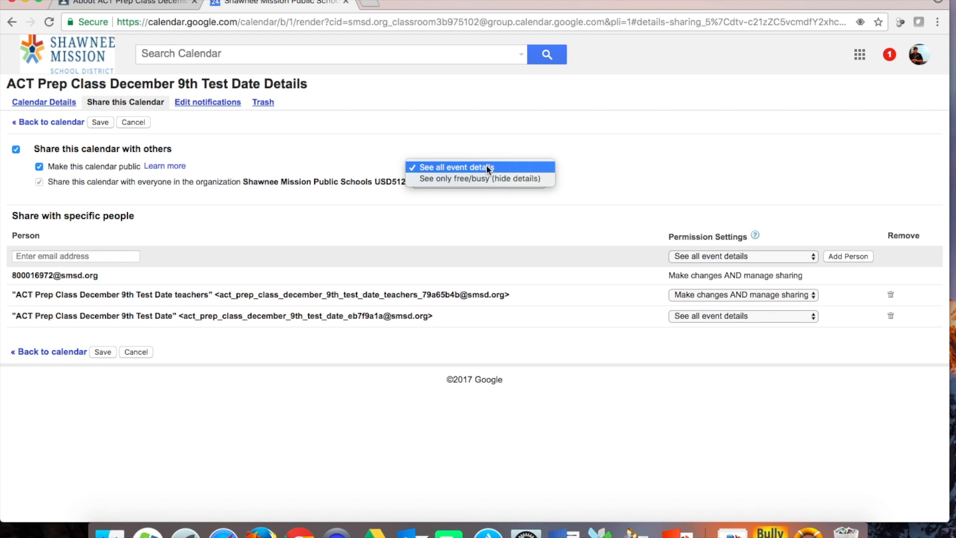
left_click(487, 167)
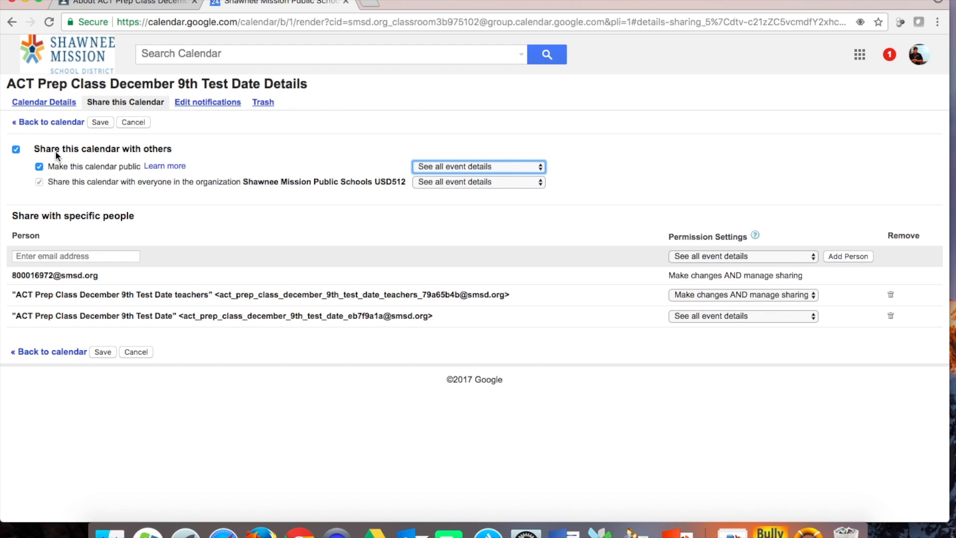
left_click(101, 122)
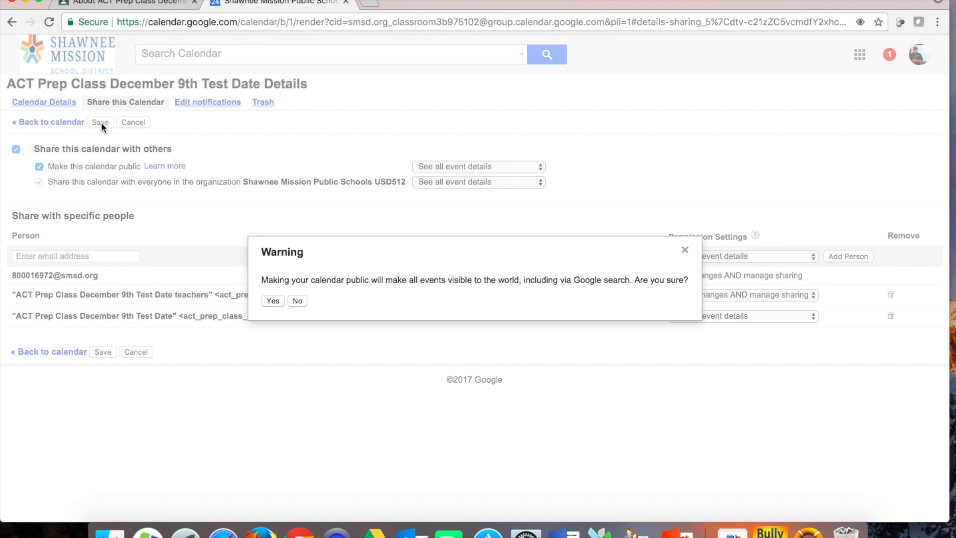
left_click(274, 302)
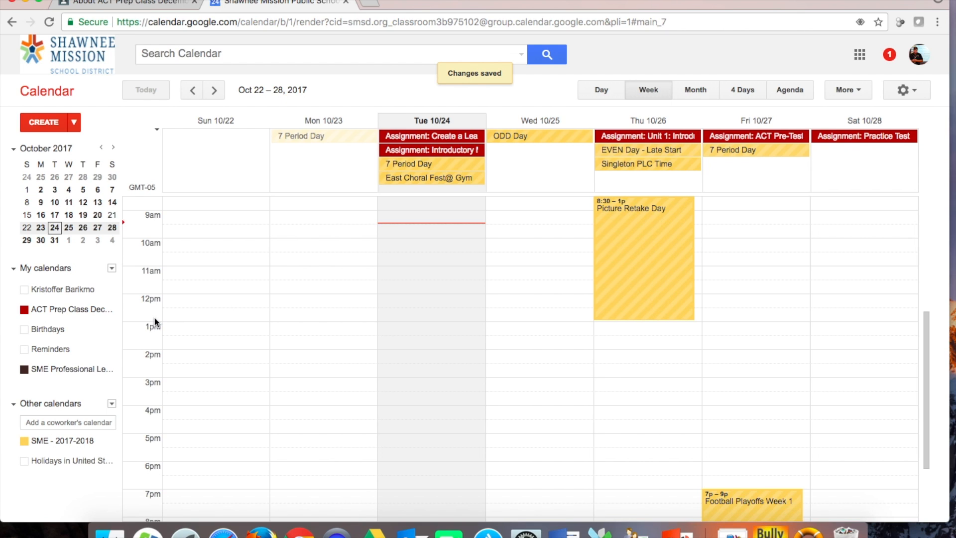
Open the settings of the ACT Prep Class calendar and display its HTML calendar address.
left_click(112, 310)
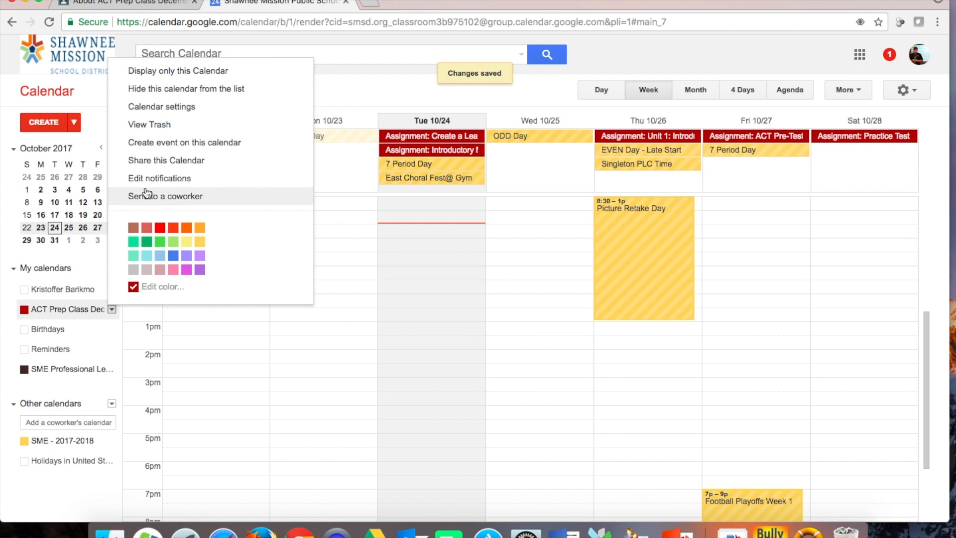
left_click(139, 108)
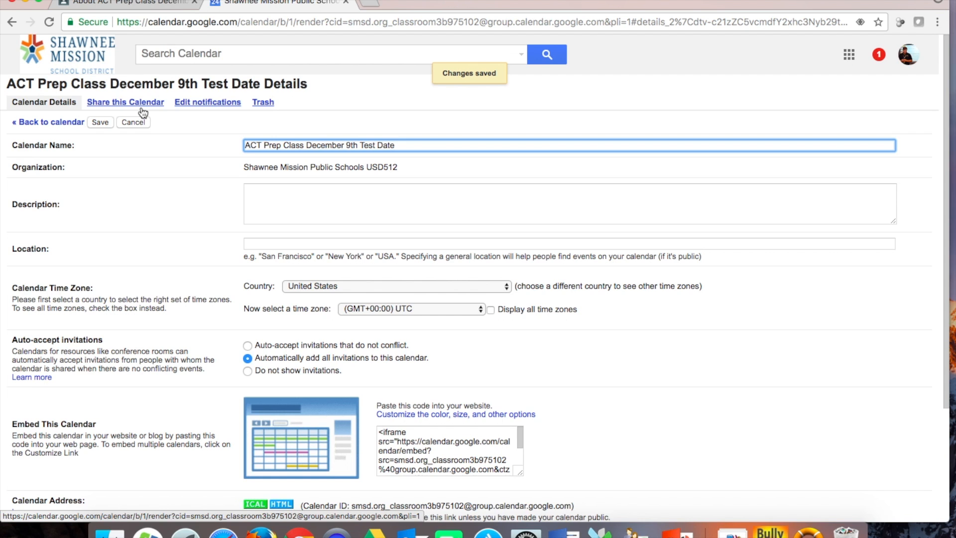
scroll(173, 289, "down", 5)
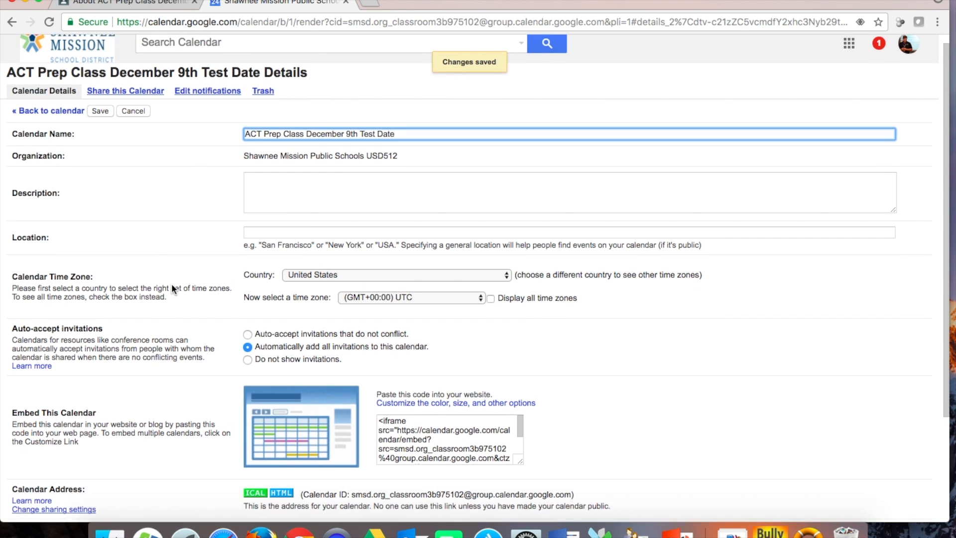
scroll(172, 287, "down", 2)
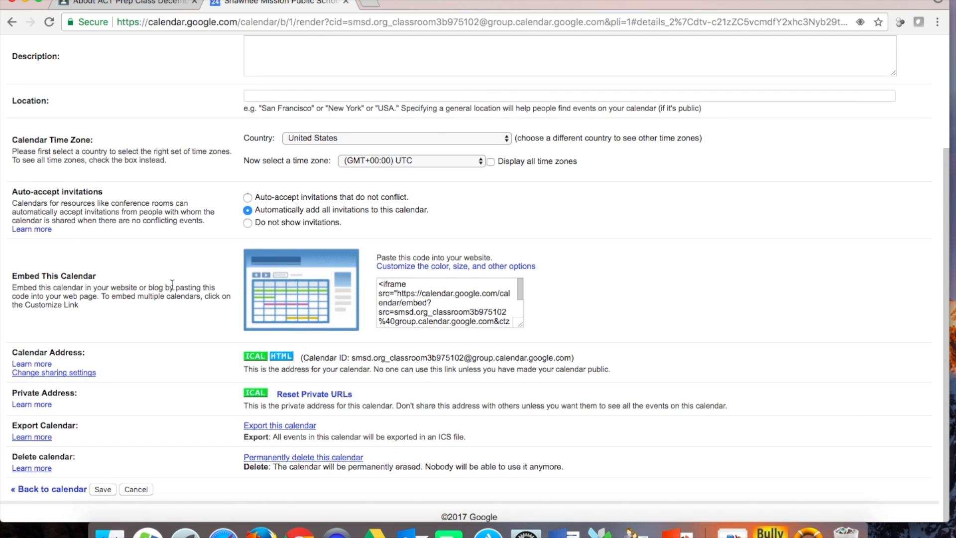
left_click(282, 357)
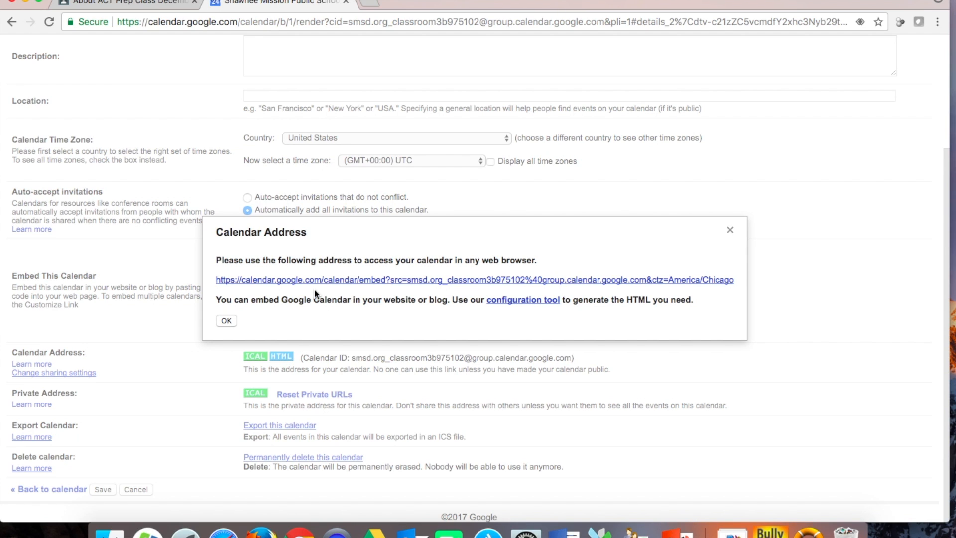
Check the options for copying the calendar's web address link and close the Calendar Address dialog.
right_click(289, 280)
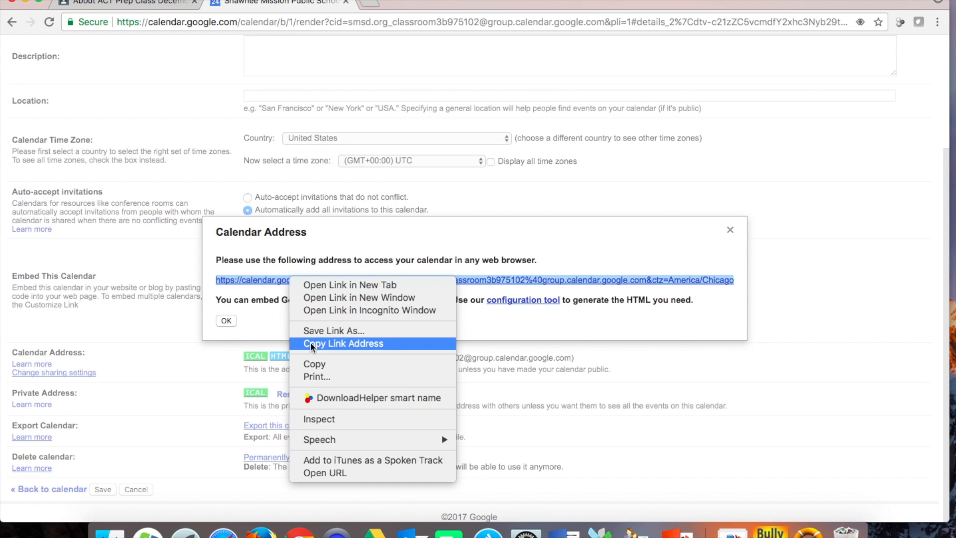
left_click(273, 330)
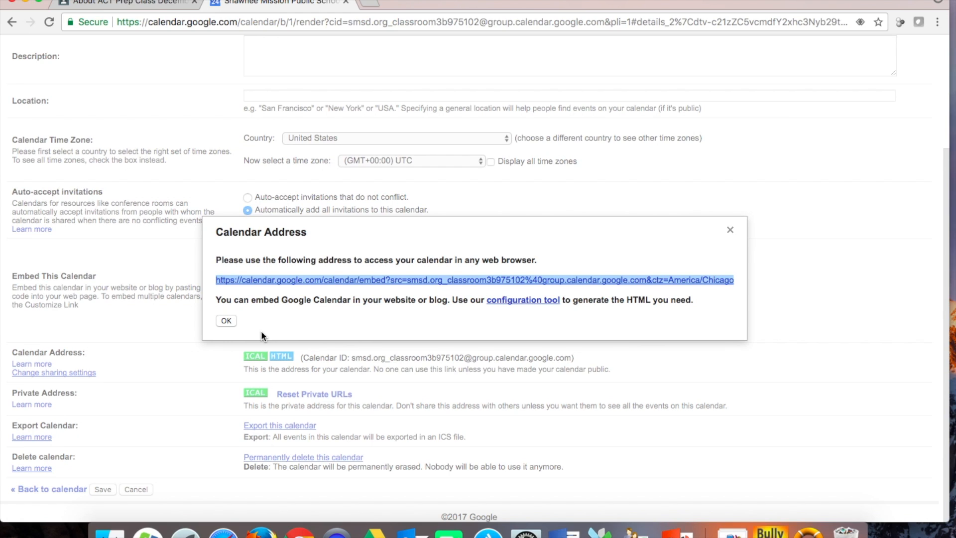
left_click(262, 331)
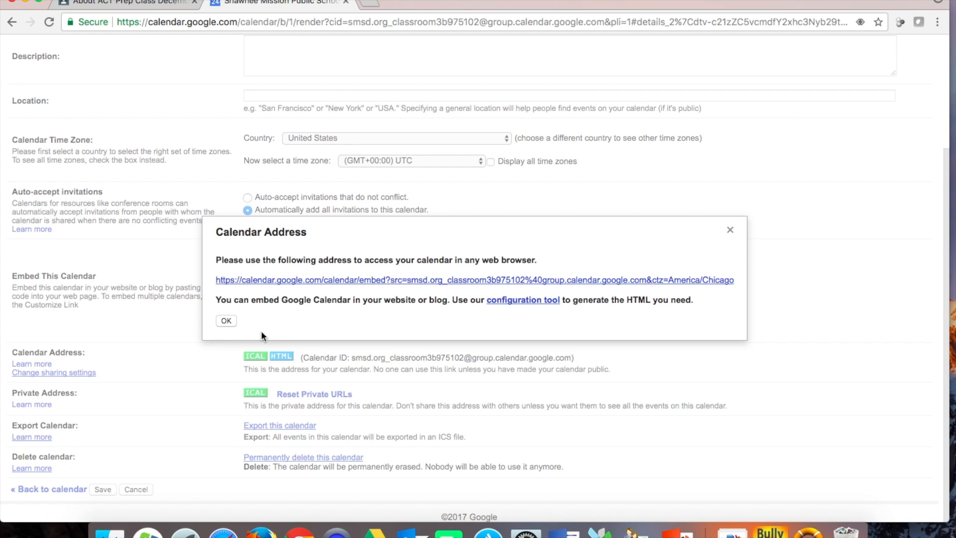
left_click(730, 230)
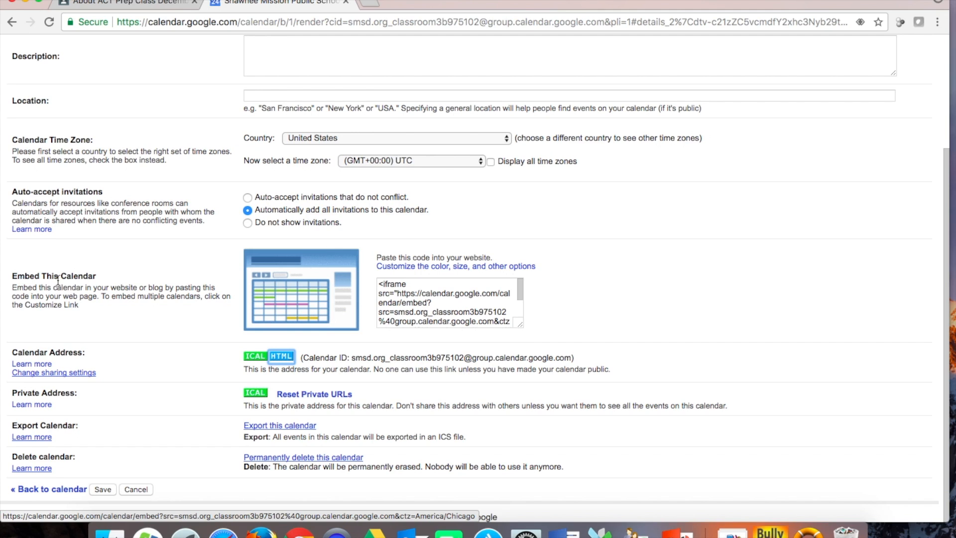
Highlight the Embed This Calendar heading and the full iframe embed code, clearing each selection.
left_click(26, 277)
left_click_drag(27, 277, 105, 279)
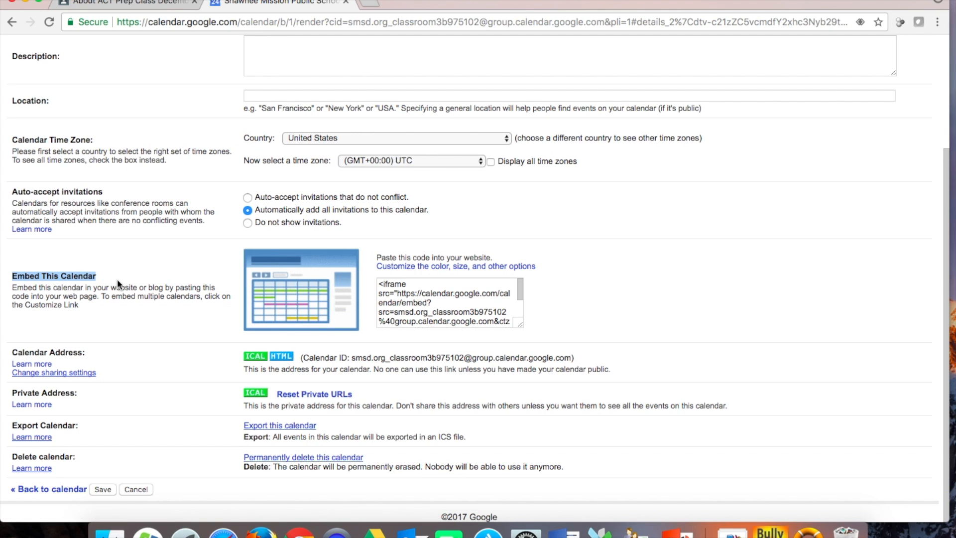
left_click(138, 302)
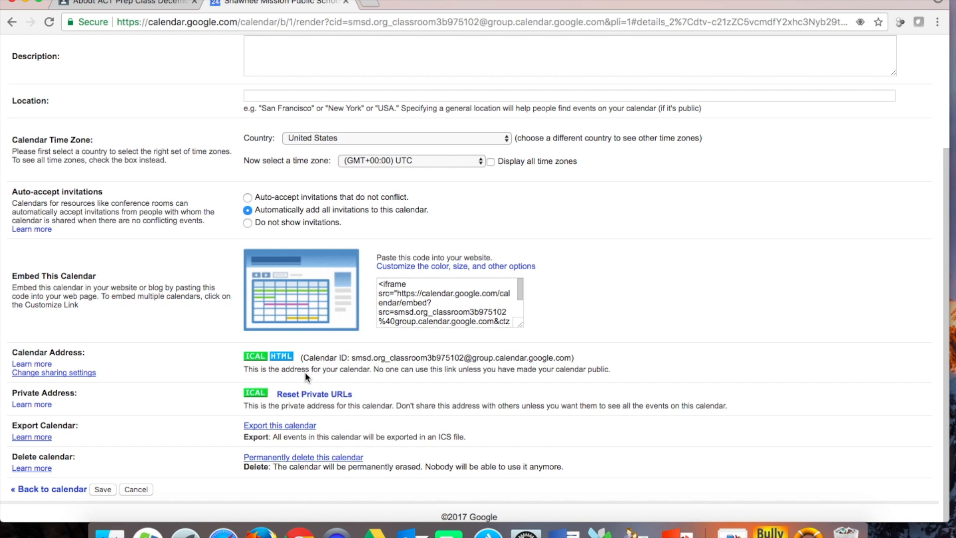
left_click_drag(379, 285, 506, 338)
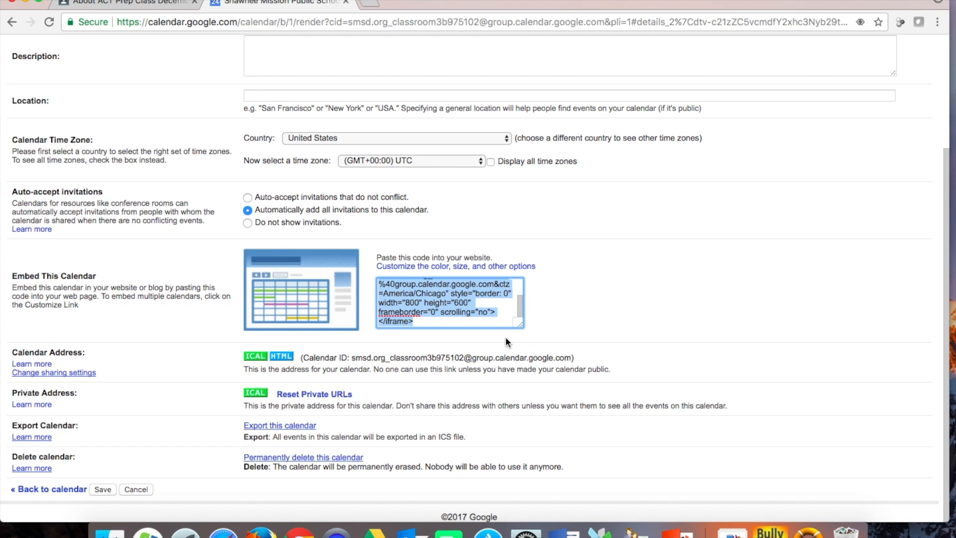
left_click(572, 324)
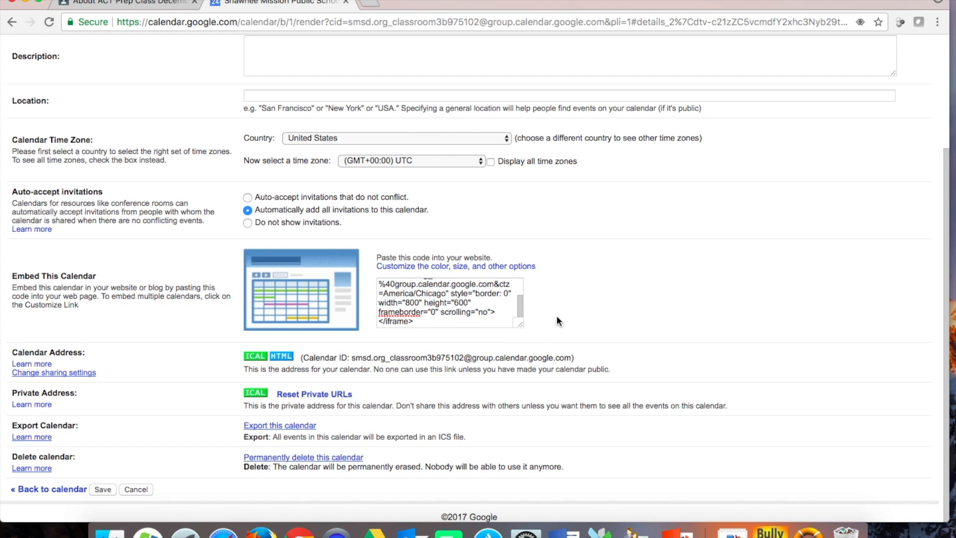
Open the customization page for the calendar's embed code and review its width, height and calendars-to-display options.
left_click(433, 266)
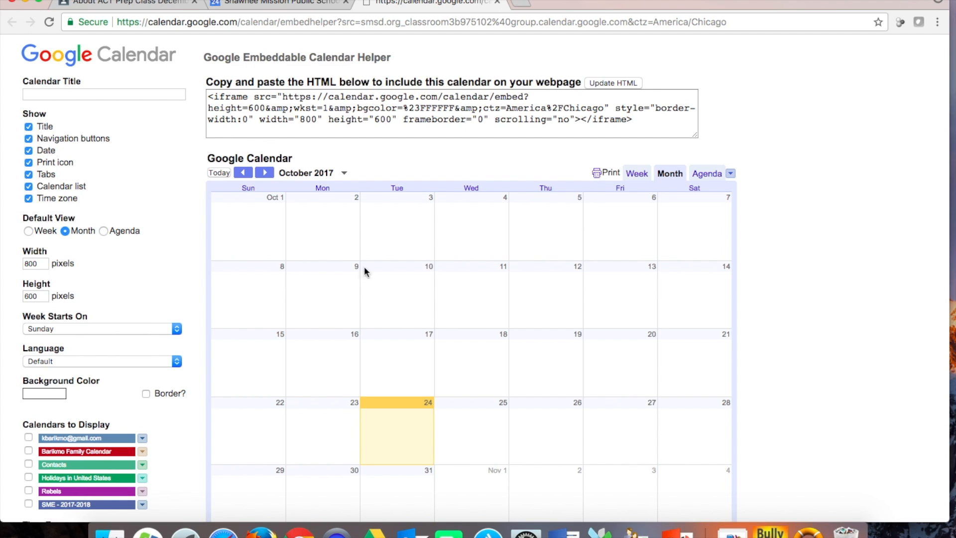
double_click(32, 264)
double_click(41, 297)
left_click(97, 285)
scroll(167, 394, "down", 2)
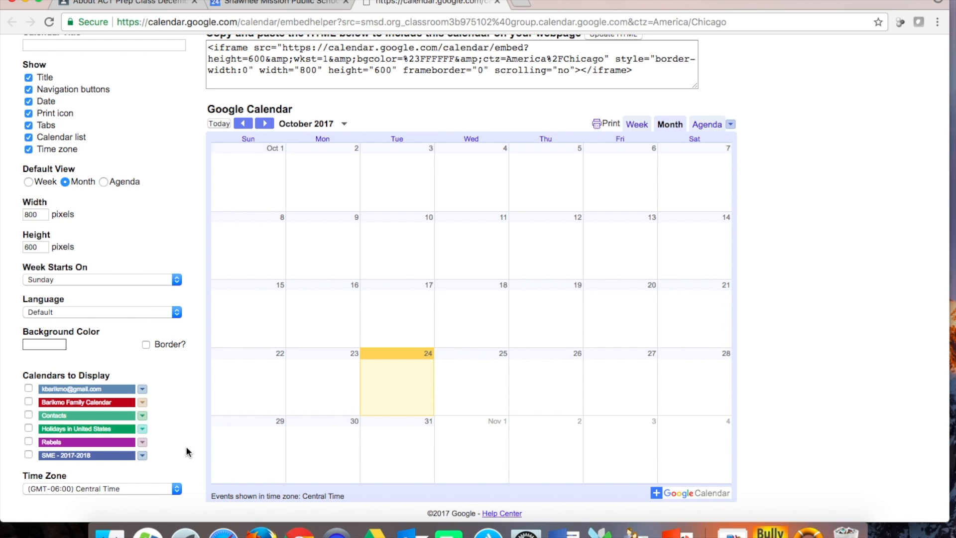
scroll(187, 452, "up", 2)
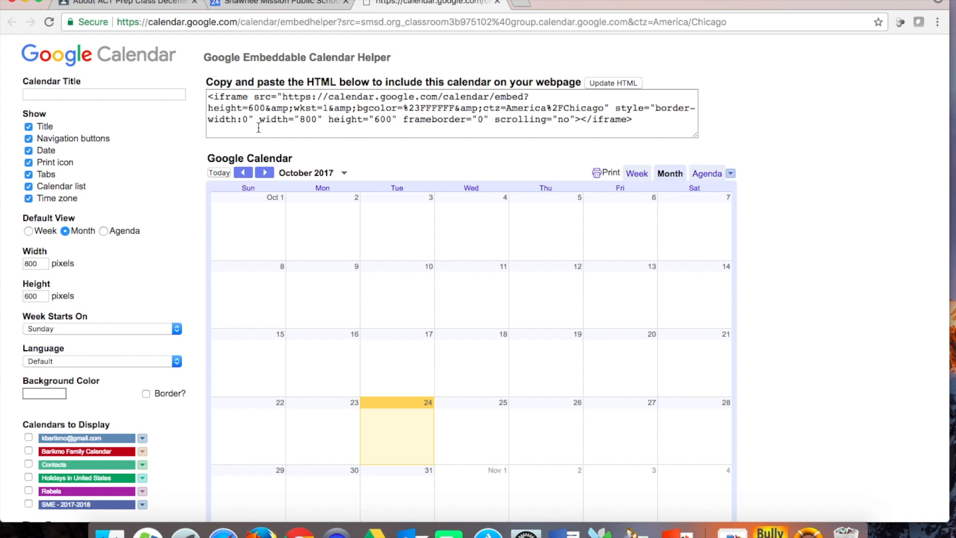
Highlight the complete HTML embed code in the Google Embeddable Calendar Helper and look over the page.
left_click_drag(254, 108, 305, 108)
left_click_drag(647, 122, 193, 100)
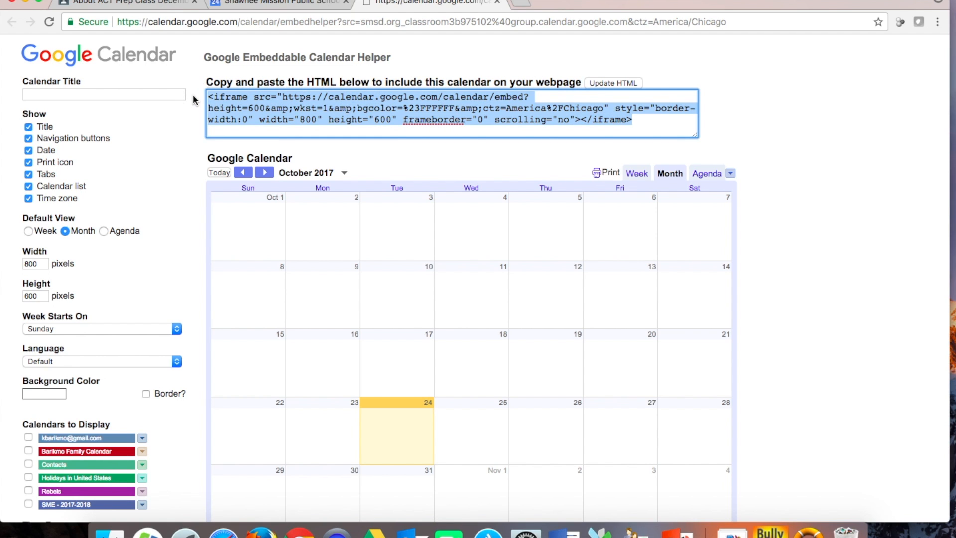
left_click(288, 119)
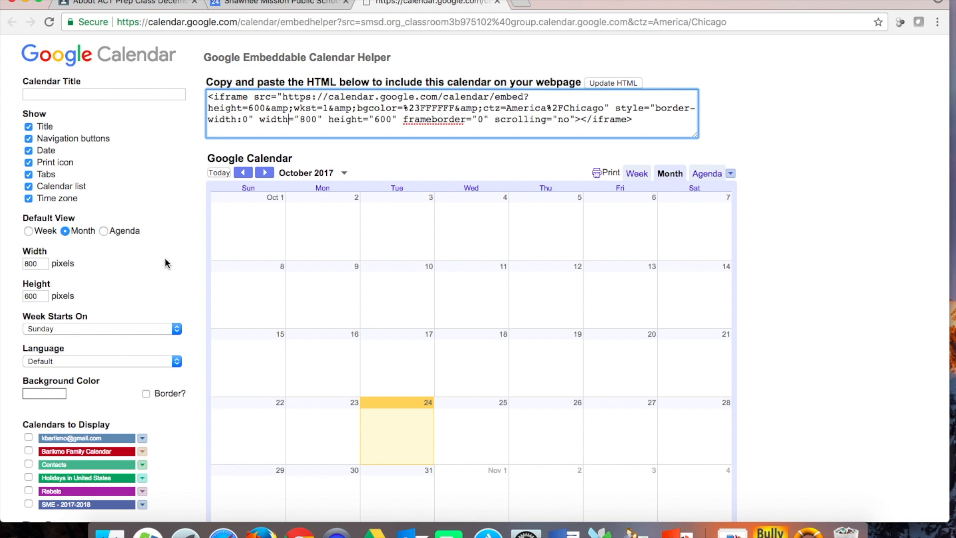
scroll(167, 262, "down", 3)
scroll(698, 302, "up", 3)
Close the embed helper page, then view the ACT Prep Class calendar's HTML address again and dismiss it.
left_click(495, 3)
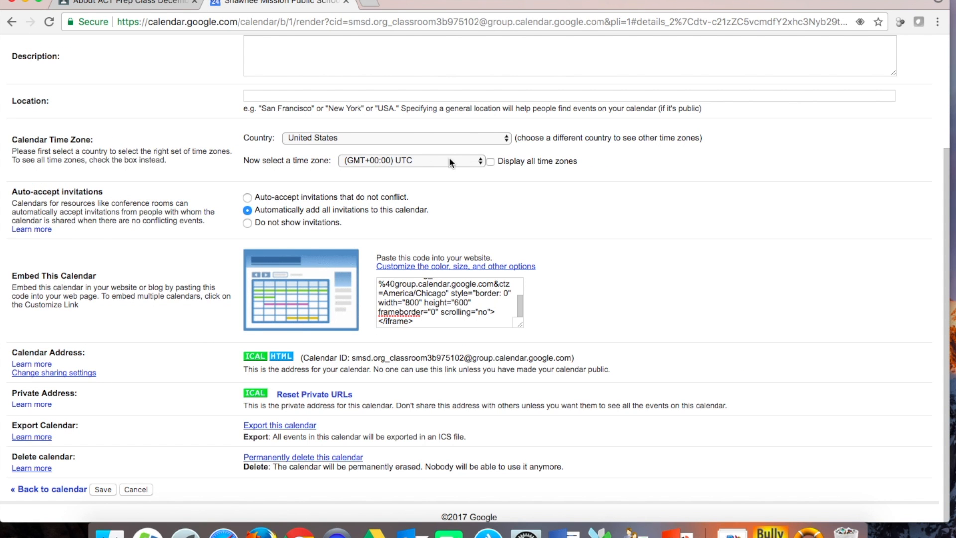
left_click(282, 357)
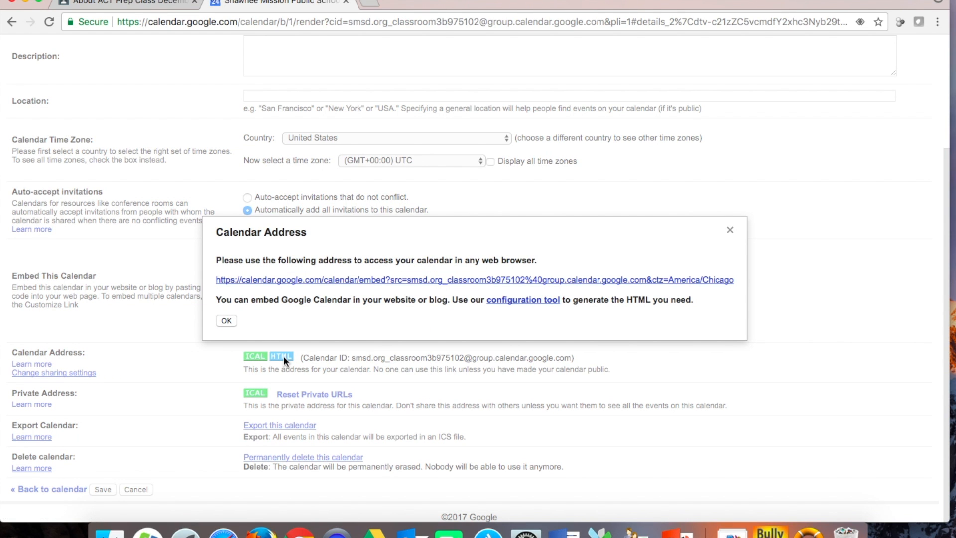
left_click(731, 231)
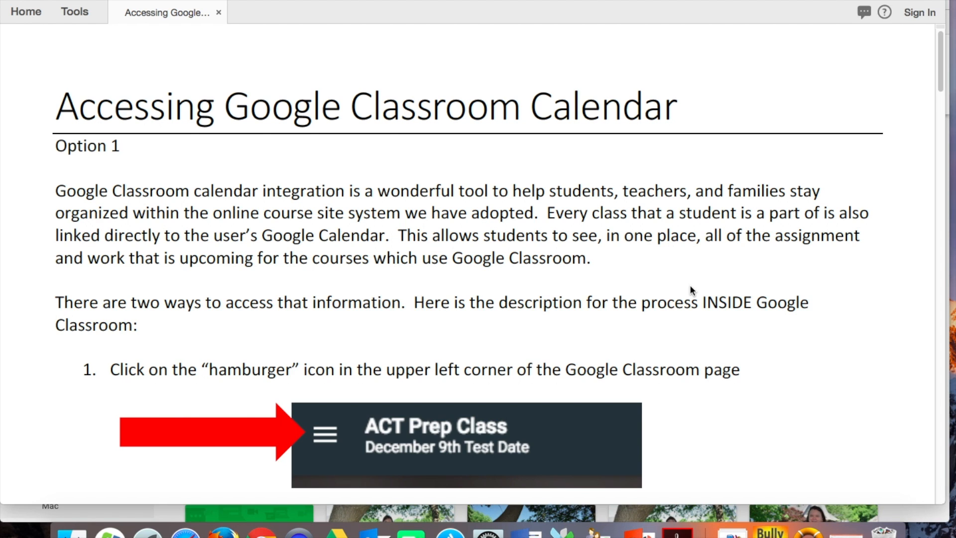
Read through the Option 1 instructions in the "Accessing Google Classroom Calendar" document, including the view of all assignments.
scroll(690, 288, "down", 15)
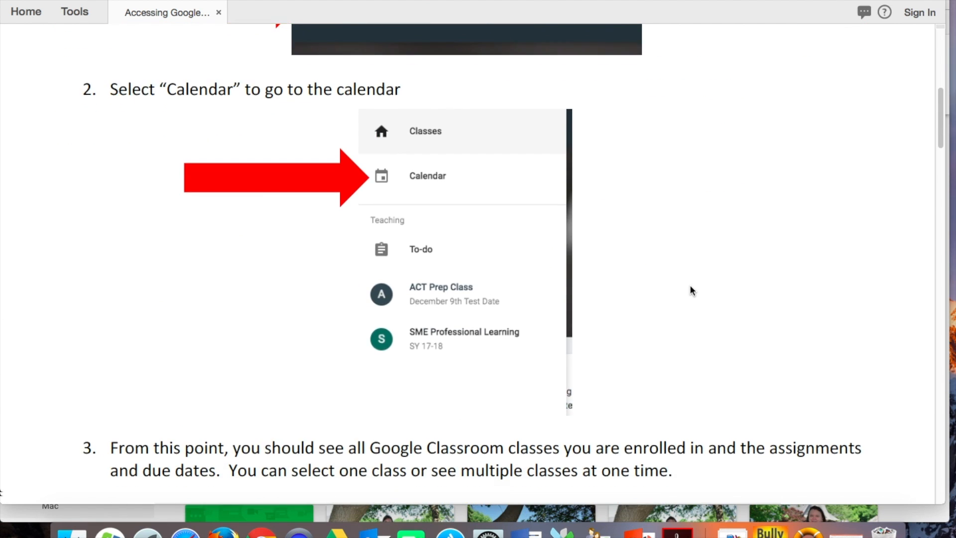
scroll(691, 288, "down", 20)
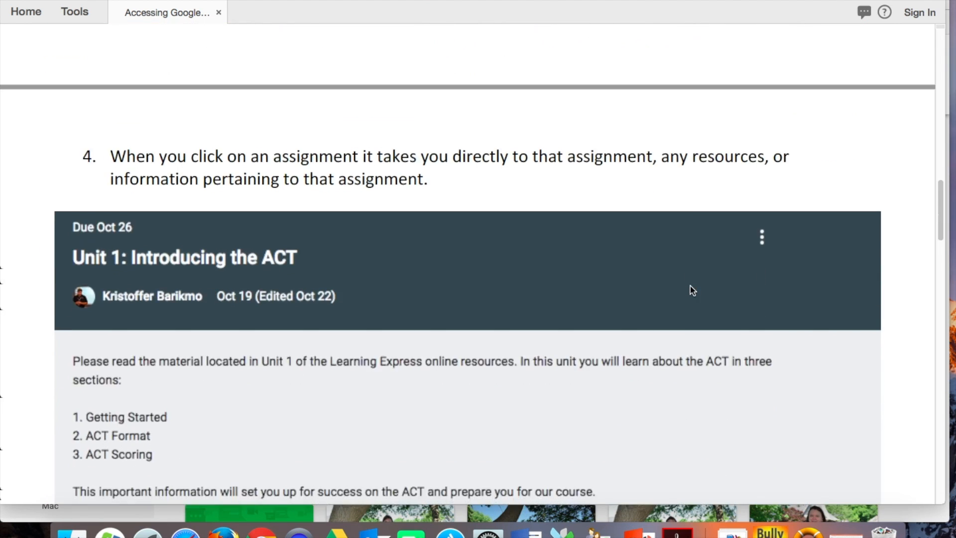
scroll(690, 289, "down", 3)
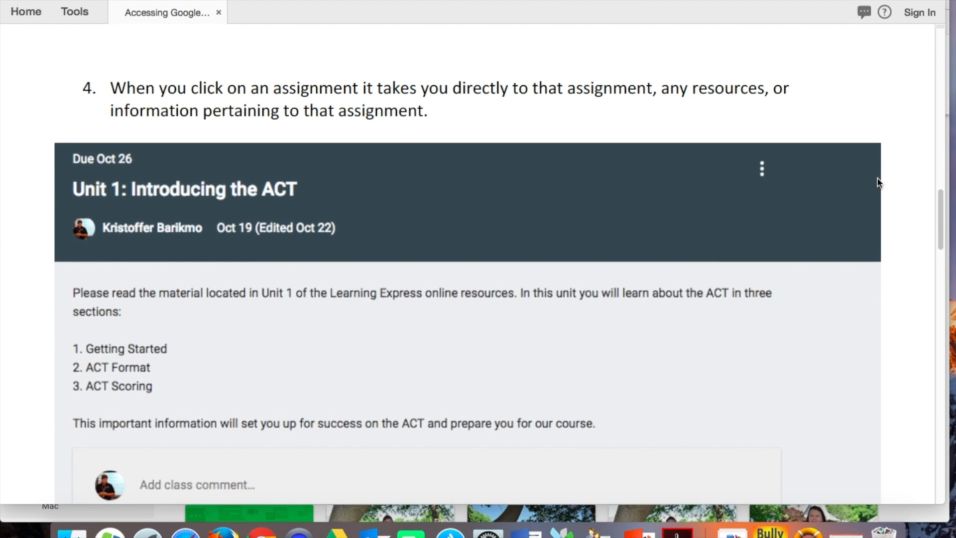
scroll(878, 178, "down", 13)
scroll(878, 179, "down", 10)
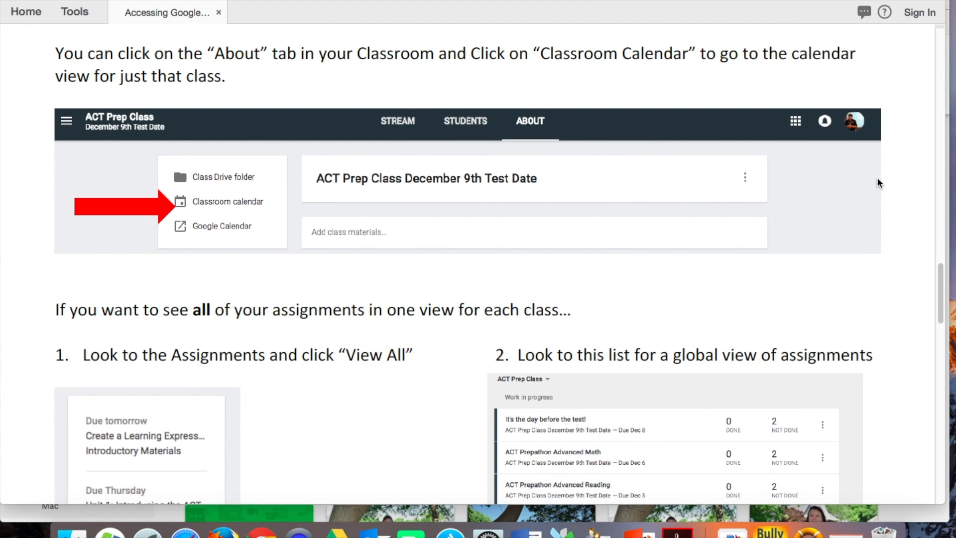
scroll(877, 178, "down", 8)
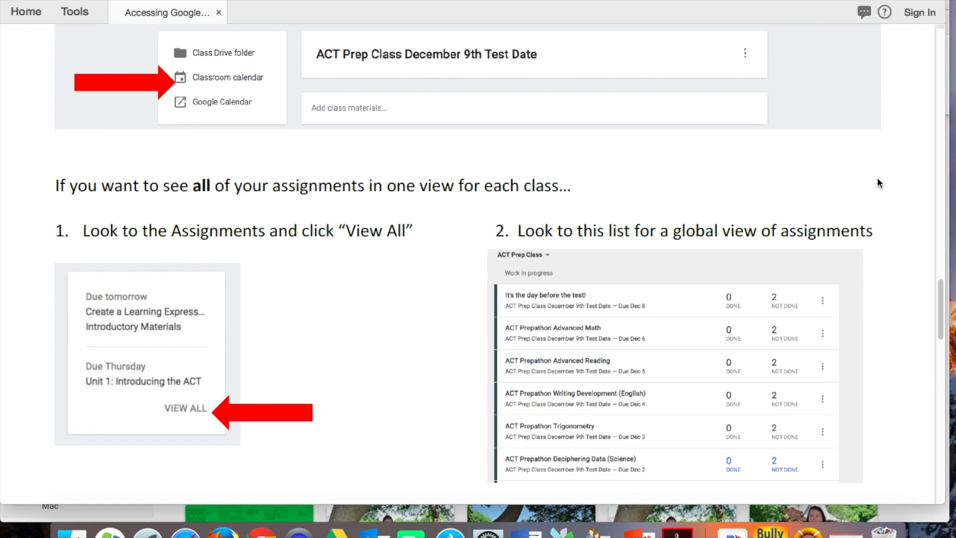
scroll(879, 183, "down", 5)
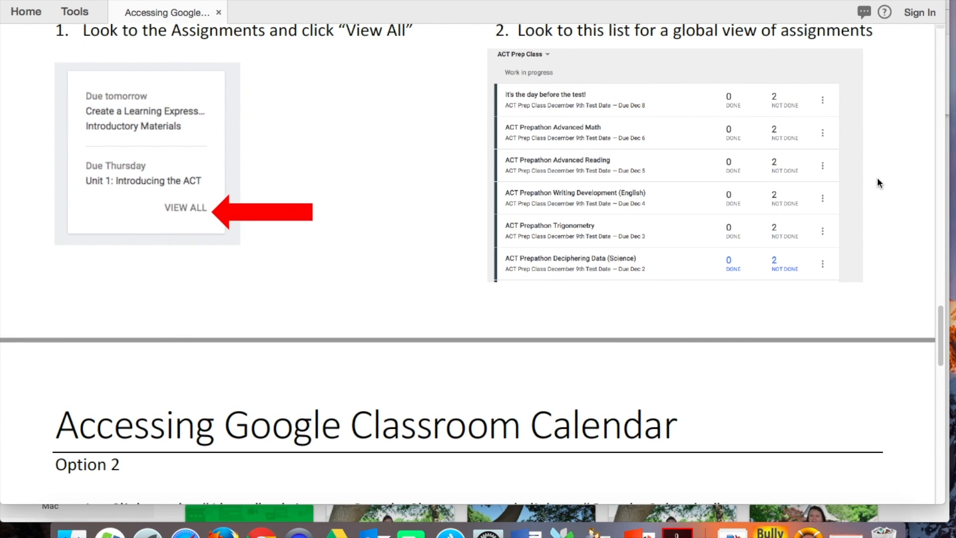
Read the Option 2 instructions on opening Google Calendar from Classroom, down to the device sync link and QR code.
scroll(878, 183, "down", 15)
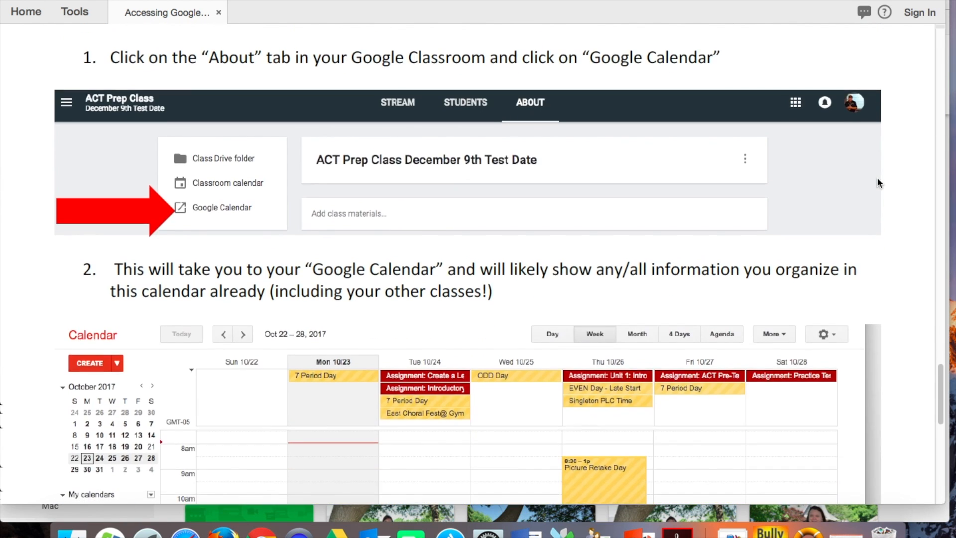
scroll(878, 182, "down", 6)
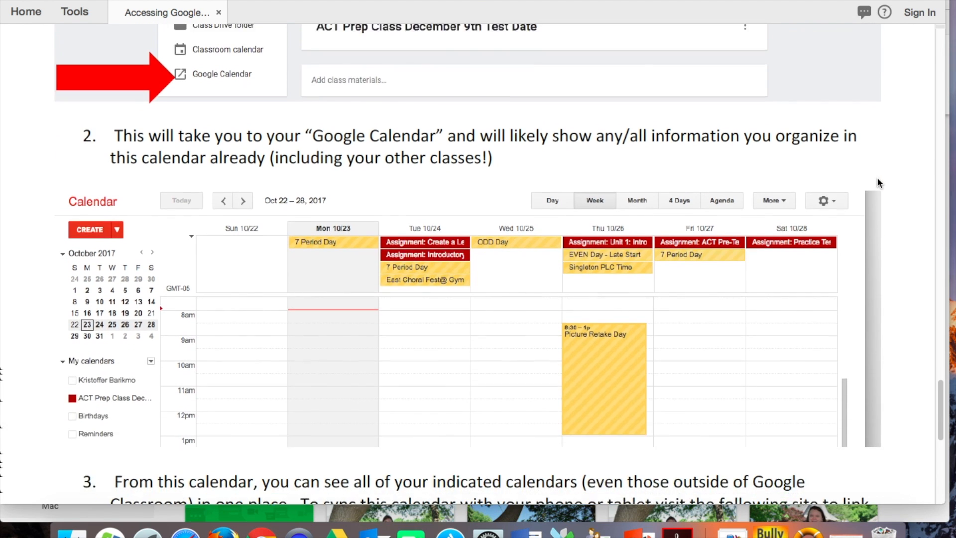
scroll(895, 235, "down", 7)
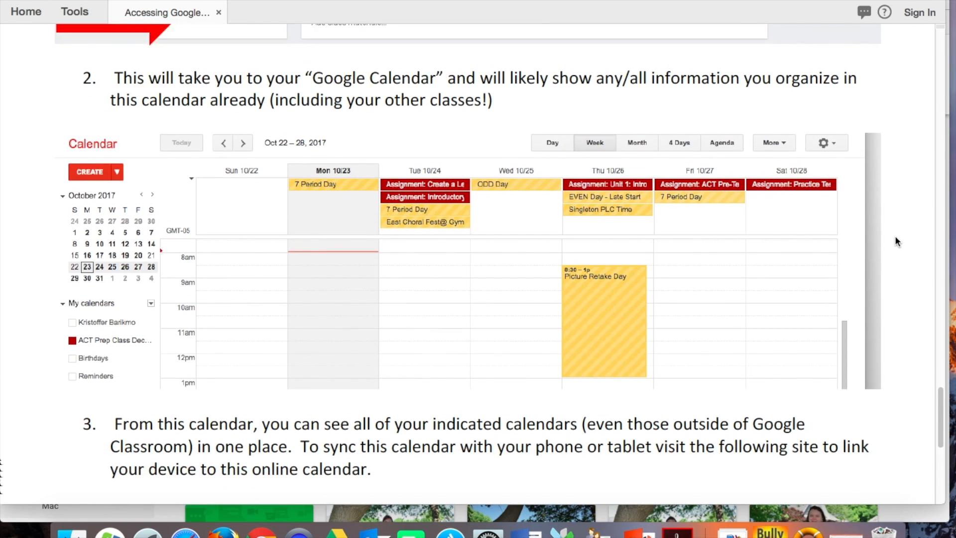
scroll(895, 238, "down", 4)
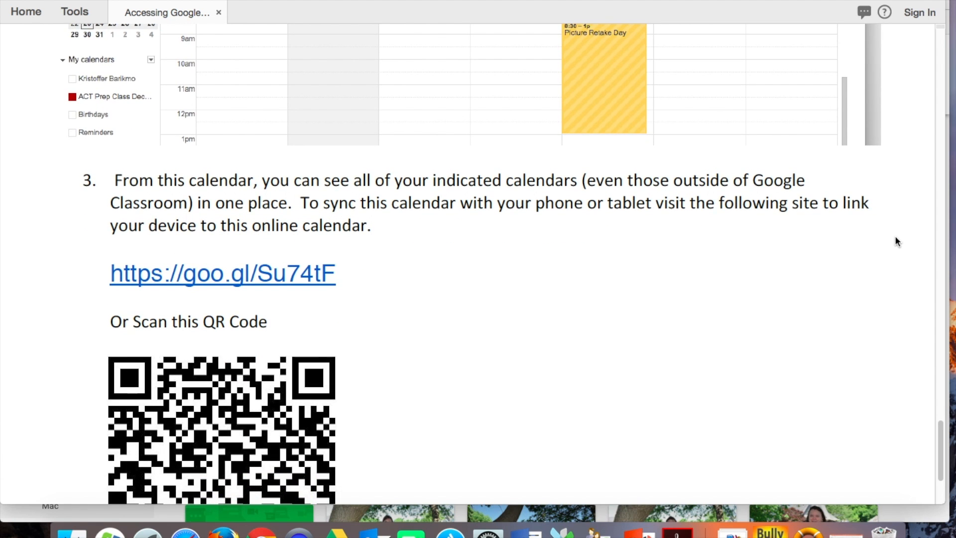
scroll(896, 239, "down", 4)
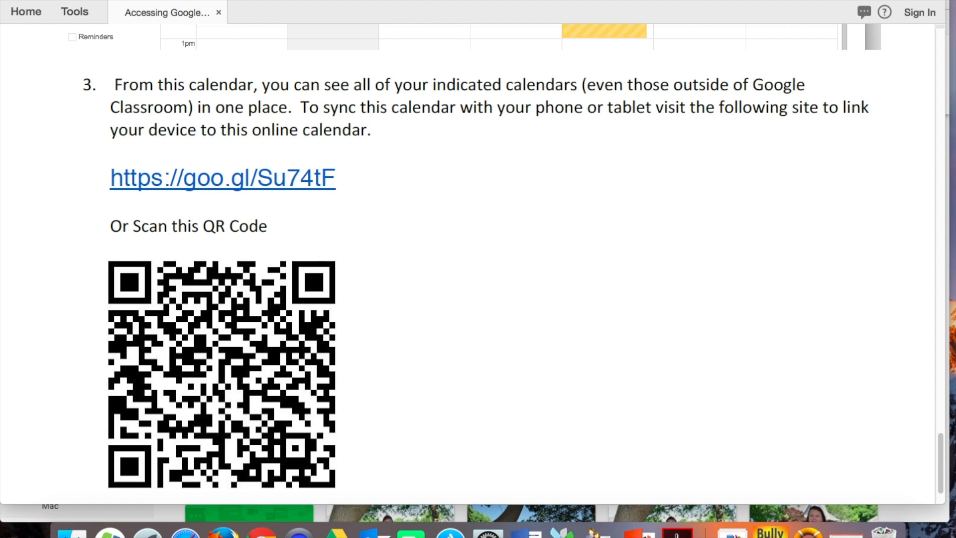
scroll(676, 197, "down", 2)
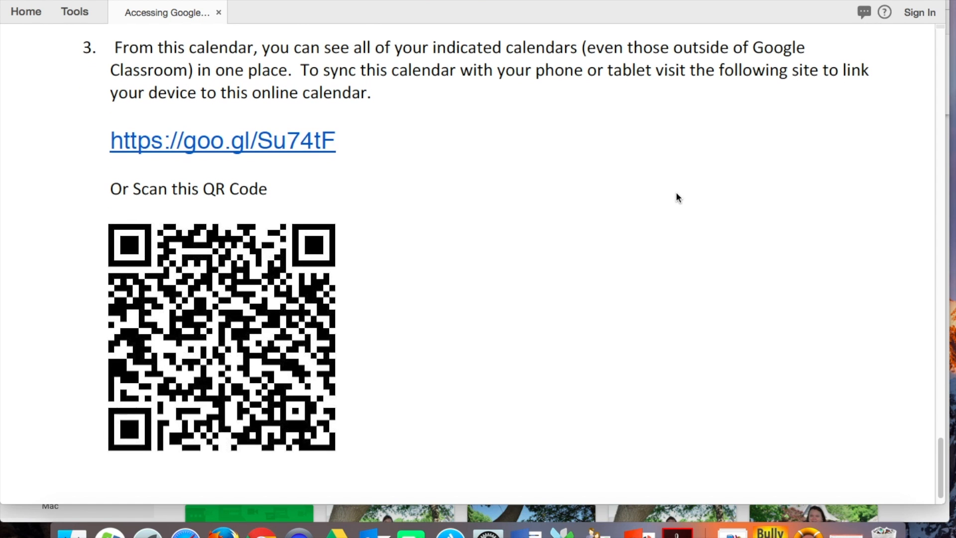